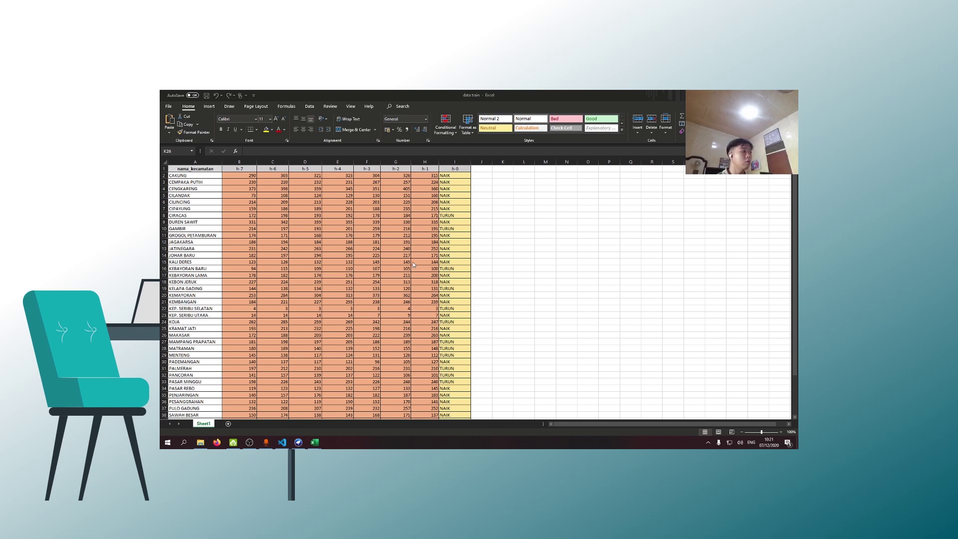
Examine the district name column and the numeric columns h-7 to h-1 in the data train sheet
{"action": "left_click", "coordinate": [491, 270]}
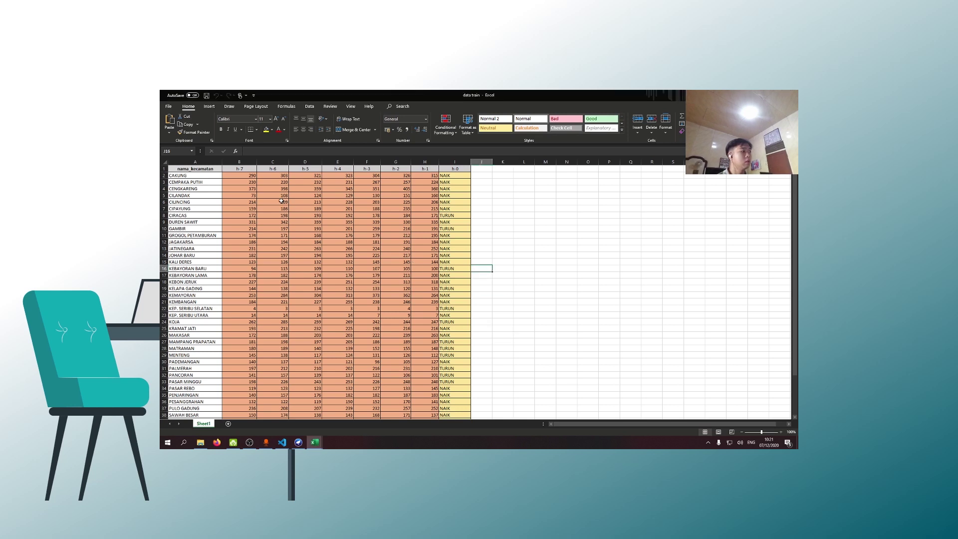
{"action": "left_click", "coordinate": [483, 196]}
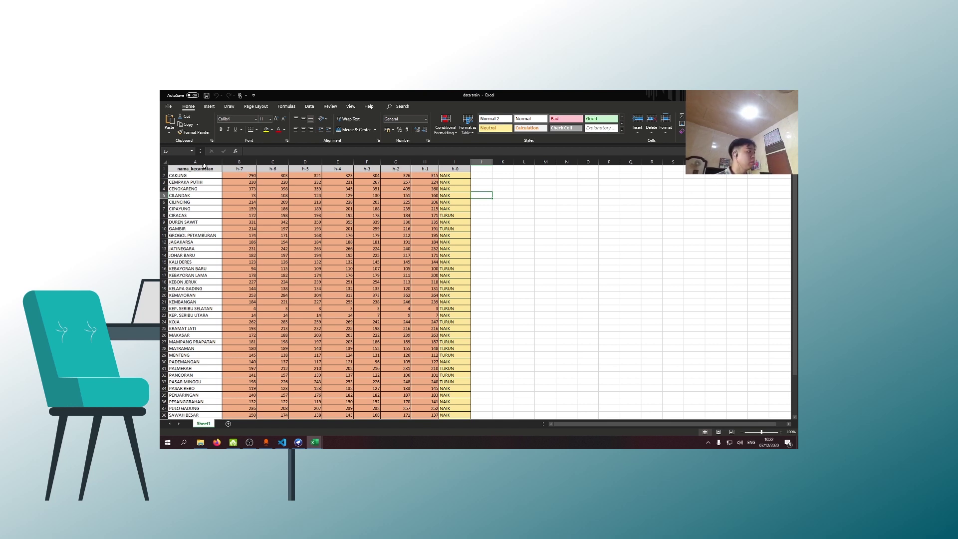
{"action": "left_click", "coordinate": [205, 163]}
{"action": "left_click", "coordinate": [247, 162]}
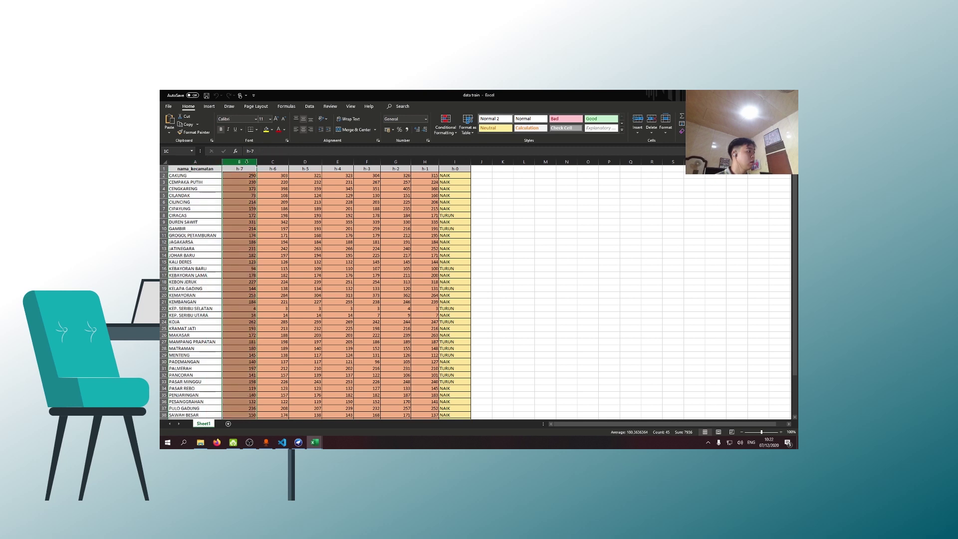
{"action": "left_click", "coordinate": [270, 176]}
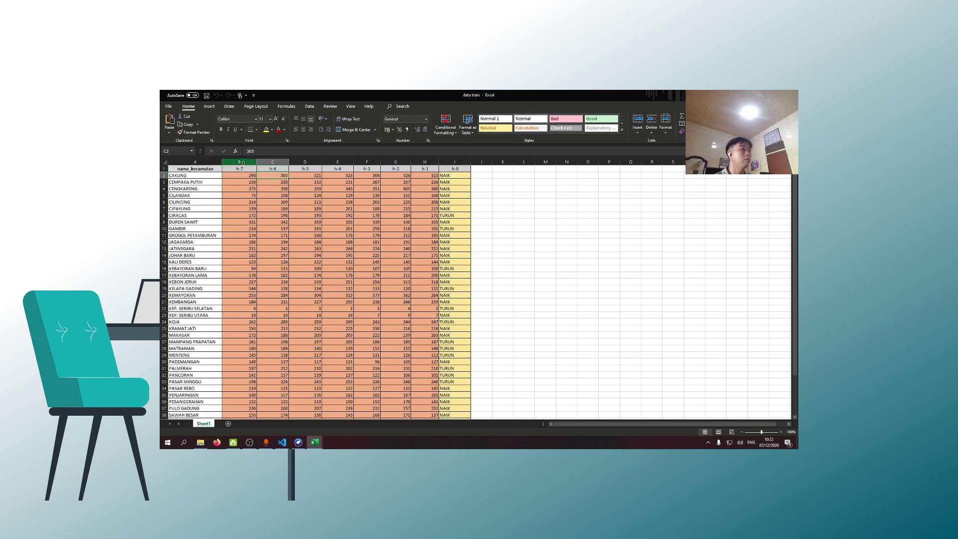
{"action": "left_click", "coordinate": [270, 183]}
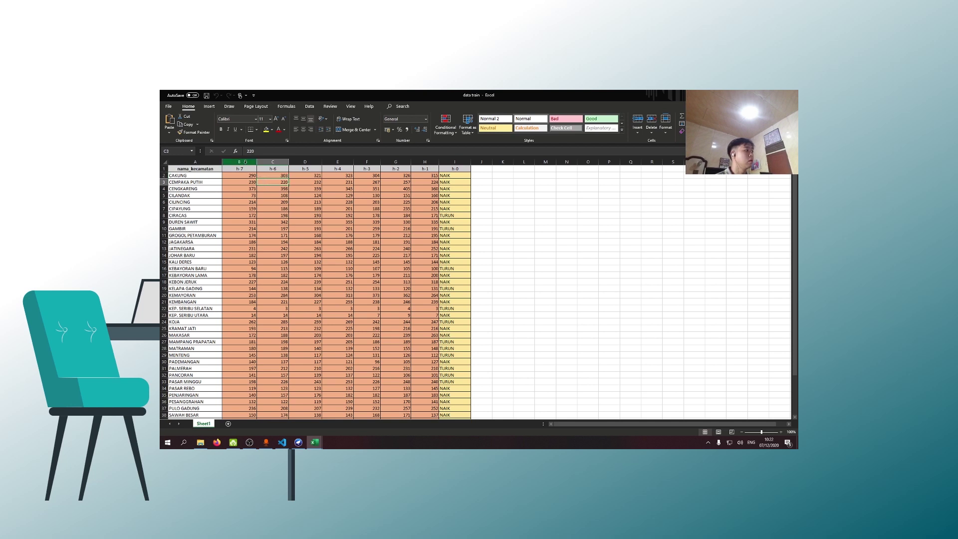
{"action": "left_click", "coordinate": [245, 162]}
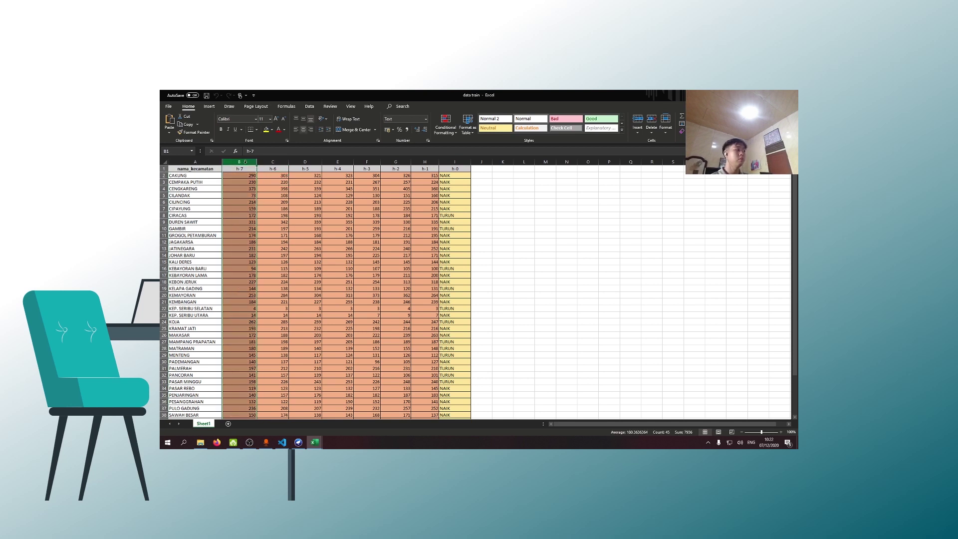
{"action": "left_click", "coordinate": [273, 161]}
{"action": "left_click", "coordinate": [305, 161]}
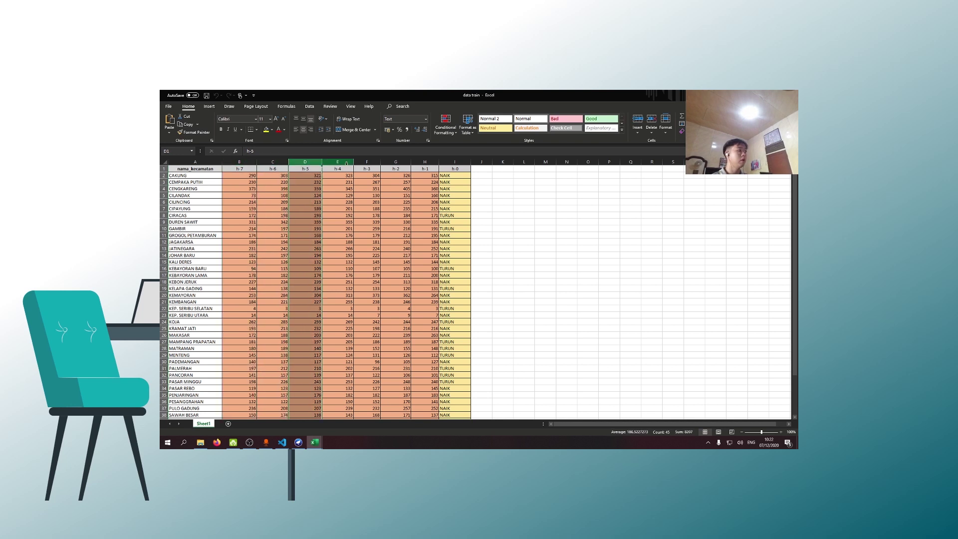
{"action": "left_click", "coordinate": [337, 162]}
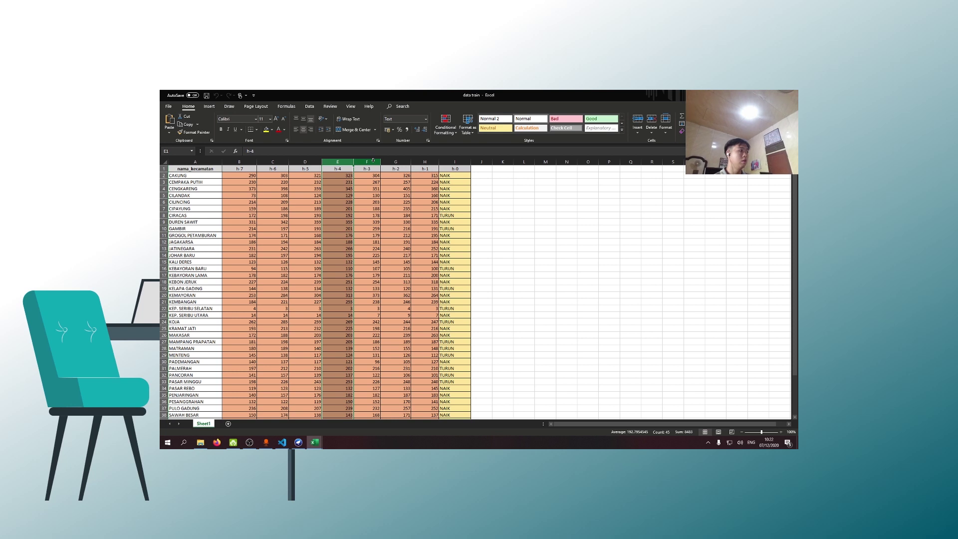
{"action": "left_click", "coordinate": [425, 195]}
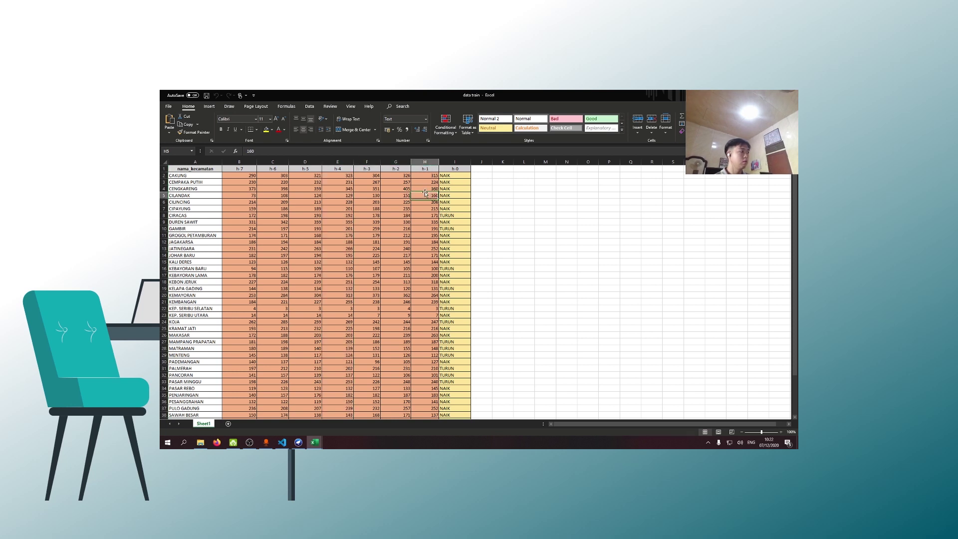
{"action": "left_click", "coordinate": [248, 170]}
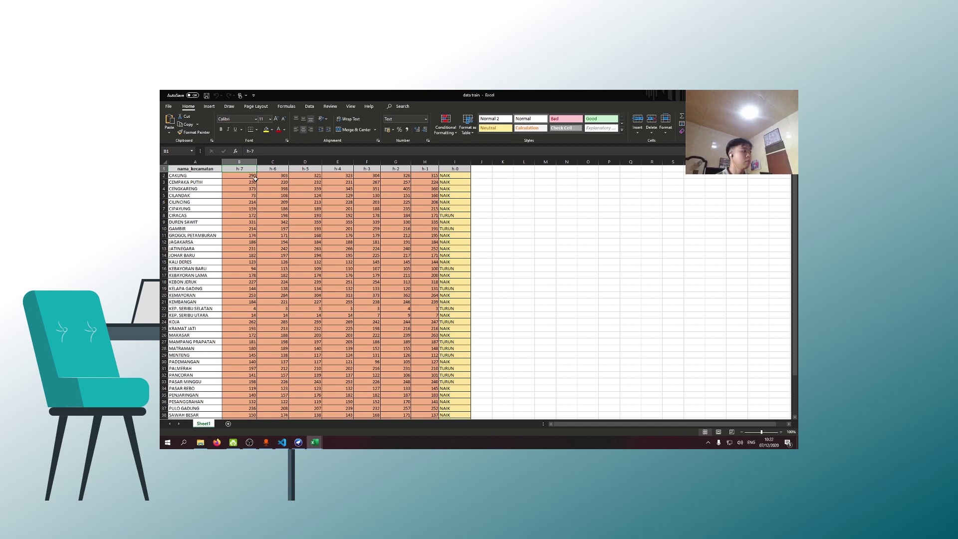
{"action": "left_click", "coordinate": [272, 162]}
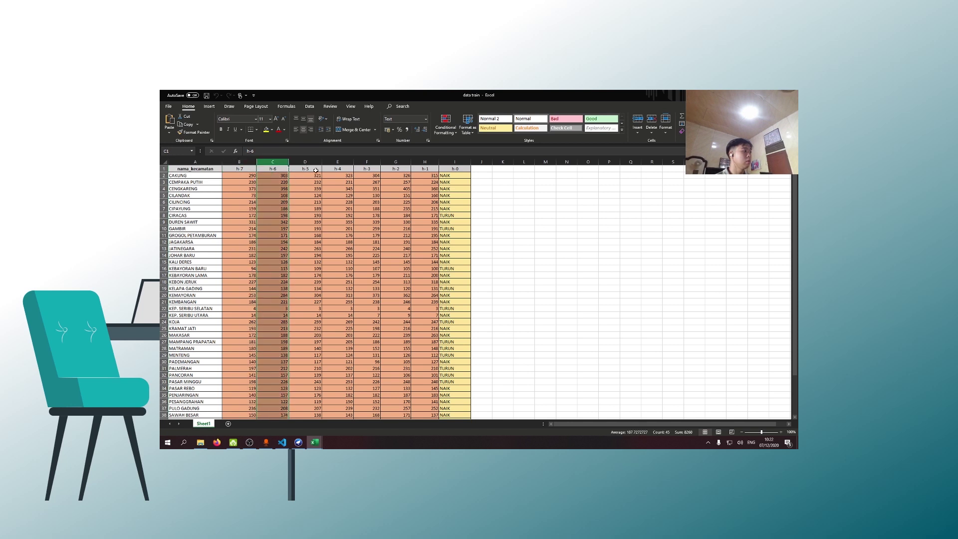
Examine the h-0 column's NAIK and TURUN labels down the rows of the data train sheet
{"action": "left_click", "coordinate": [455, 162]}
{"action": "left_click", "coordinate": [499, 175]}
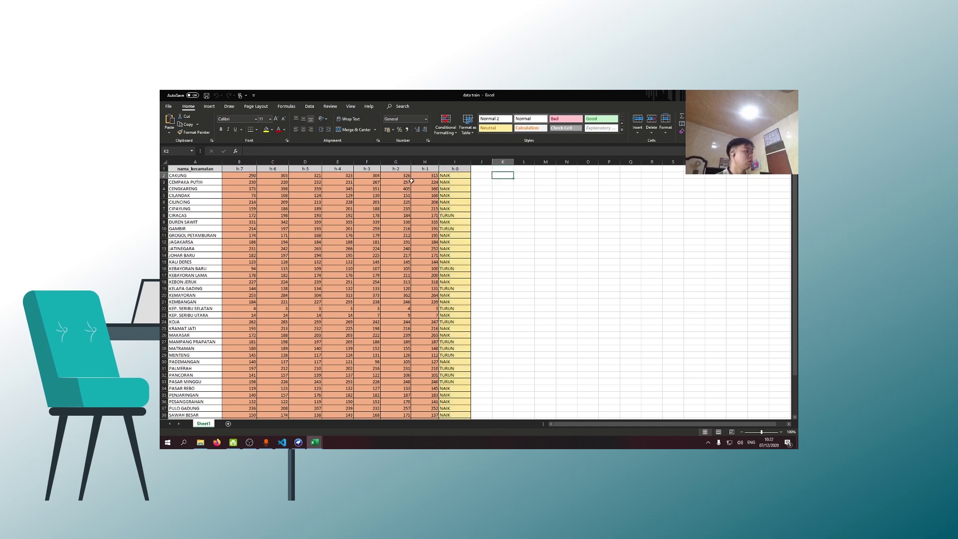
{"action": "left_click", "coordinate": [457, 178]}
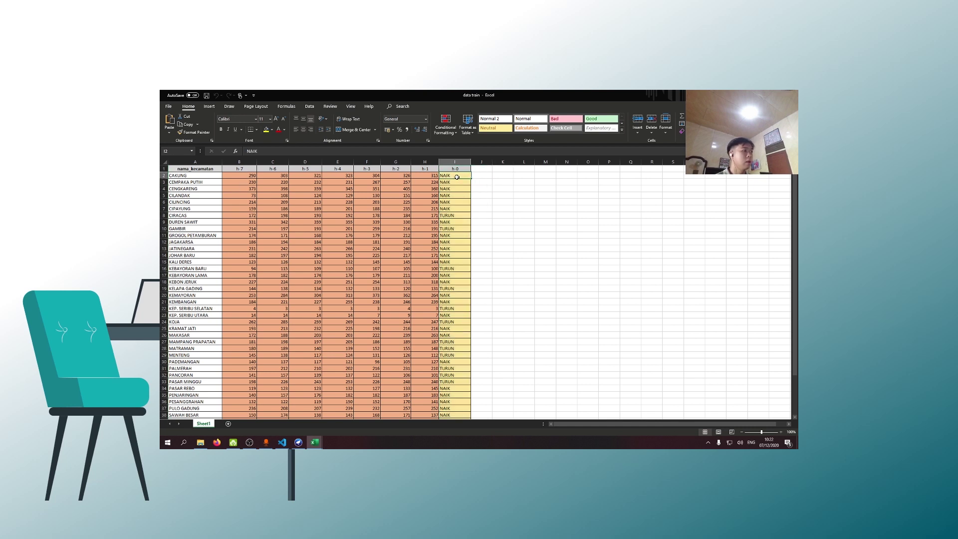
{"action": "left_click", "coordinate": [490, 186]}
{"action": "left_click", "coordinate": [458, 178]}
{"action": "scroll", "coordinate": [442, 215], "scroll_direction": "down", "scroll_amount": 4}
{"action": "scroll", "coordinate": [443, 214], "scroll_direction": "up", "scroll_amount": 4}
Open the recent data testing workbook and review its h-7, h-6 and h-0 columns
{"action": "left_click", "coordinate": [169, 107]}
{"action": "left_click", "coordinate": [306, 266]}
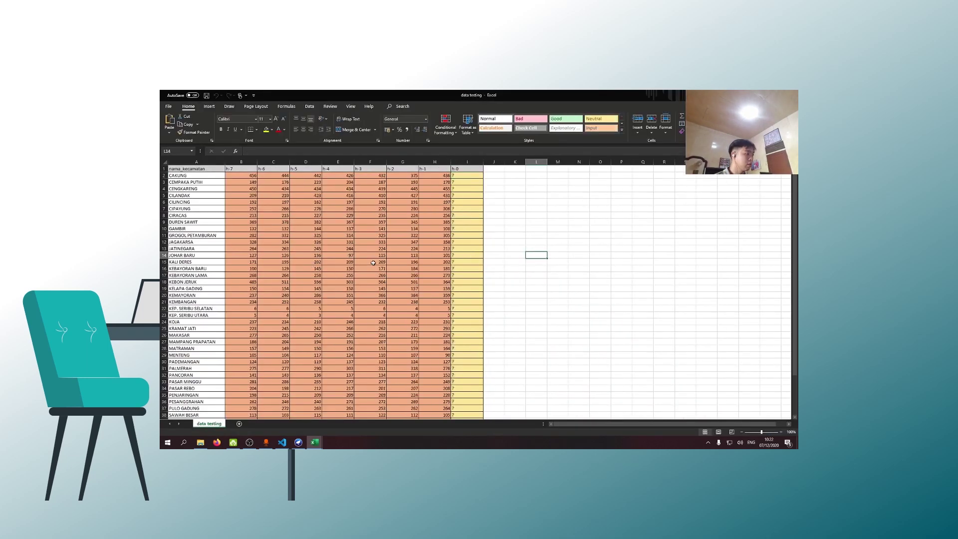
{"action": "left_click", "coordinate": [374, 263]}
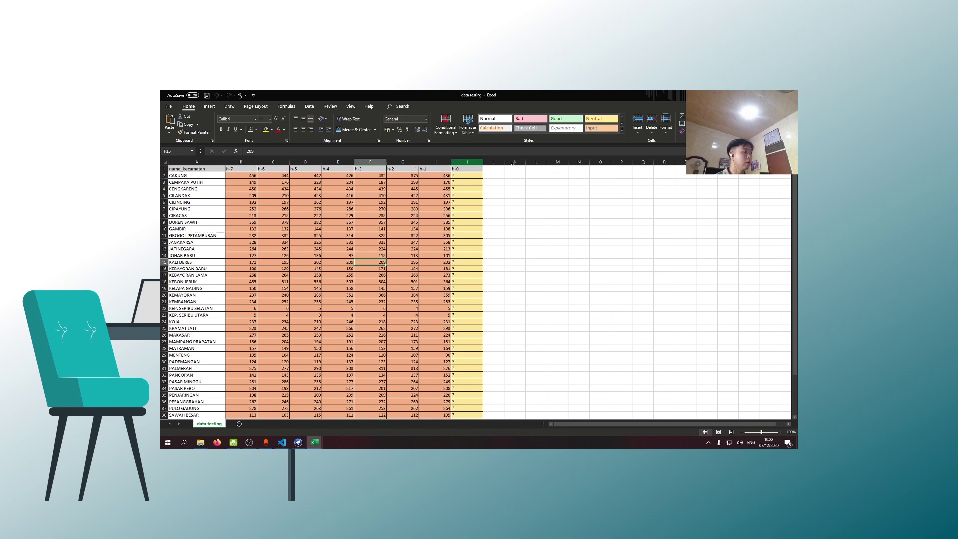
{"action": "left_click", "coordinate": [241, 162]}
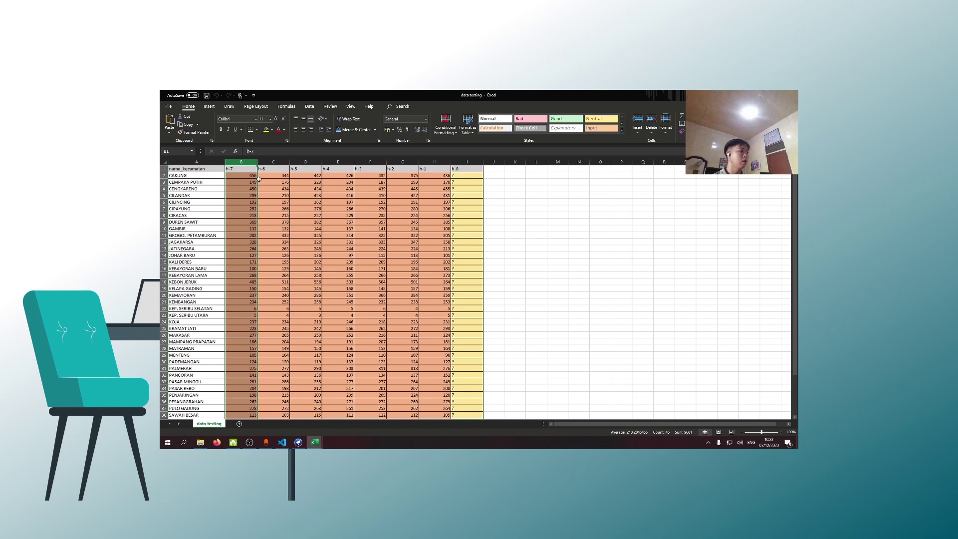
{"action": "left_click", "coordinate": [274, 162]}
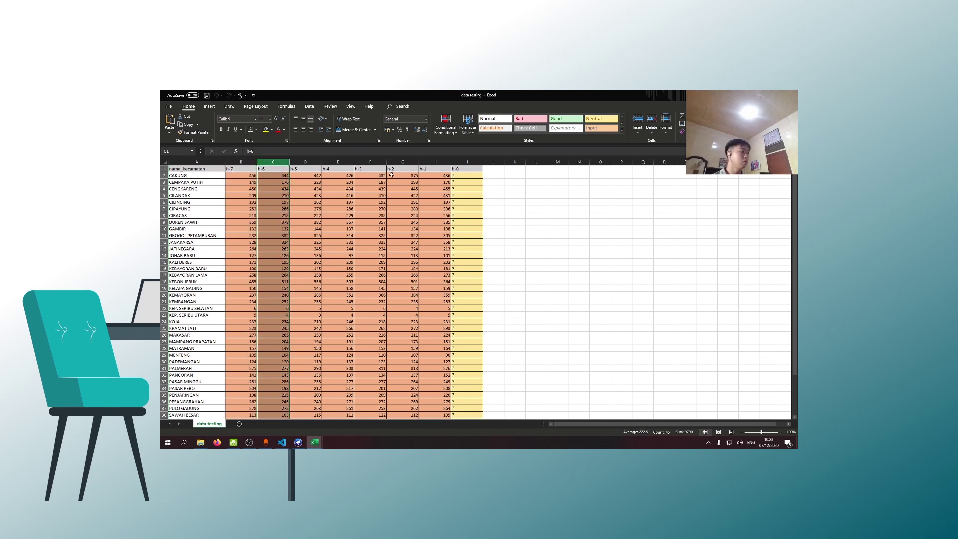
{"action": "left_click", "coordinate": [463, 160]}
{"action": "left_click", "coordinate": [462, 160]}
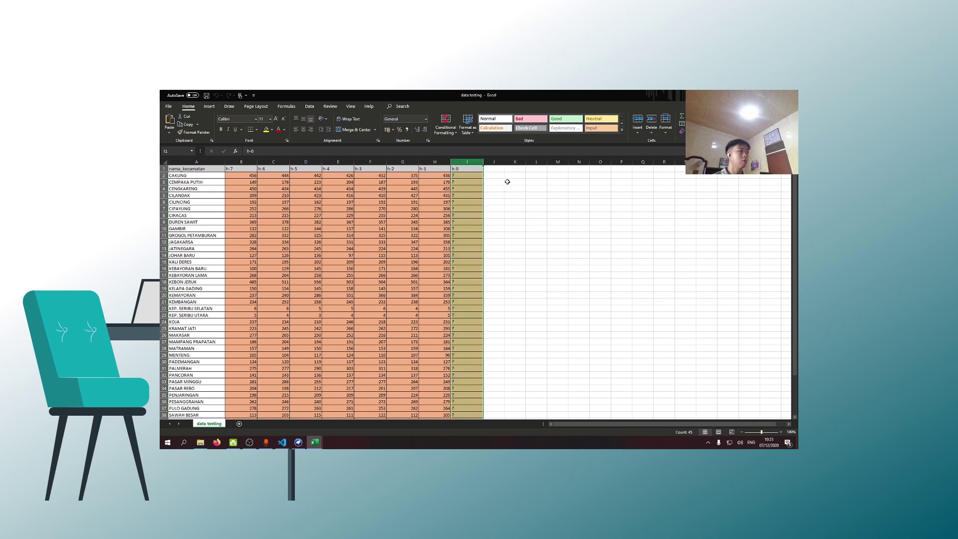
{"action": "left_click", "coordinate": [473, 178]}
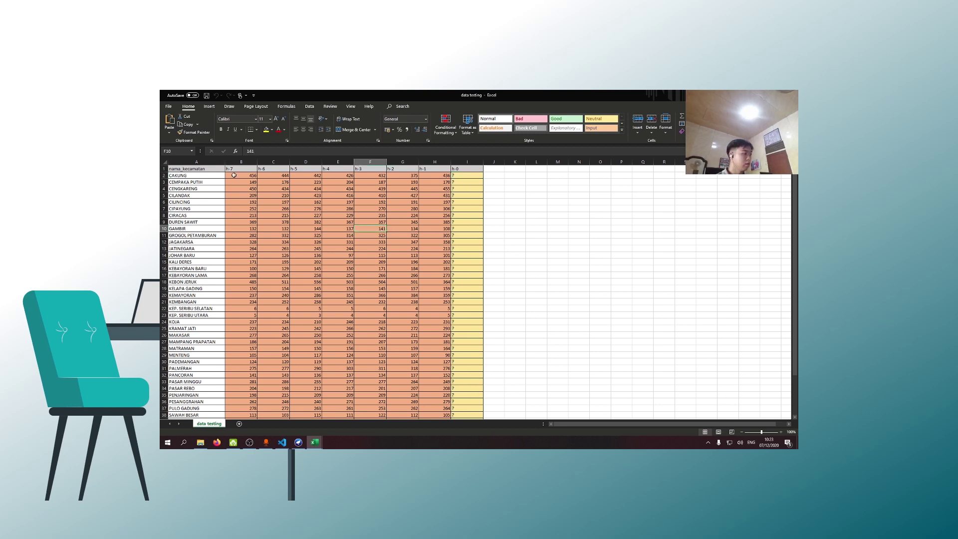
Switch back to the data train workbook and export it to Documents as a comma-delimited CSV file named data train
{"action": "mouse_move", "coordinate": [315, 443]}
{"action": "left_click", "coordinate": [343, 412]}
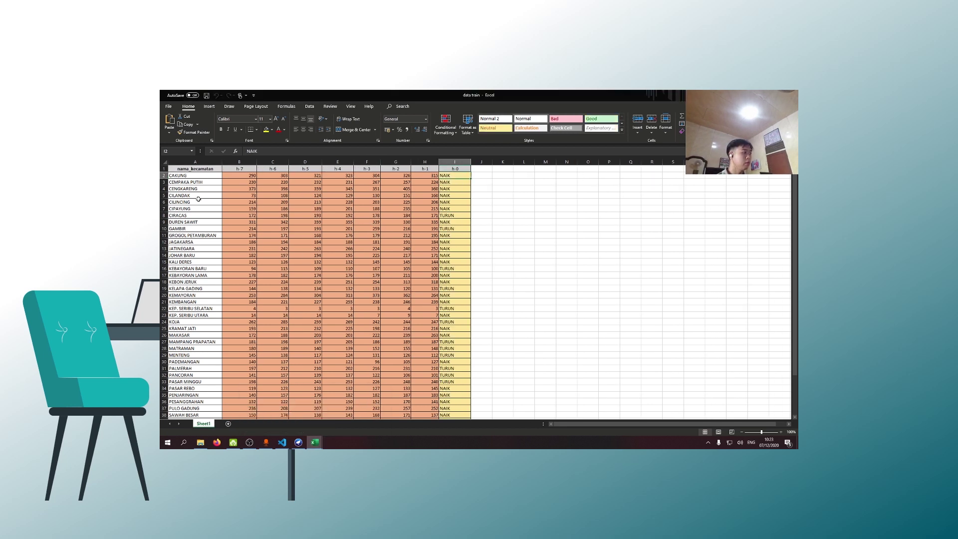
{"action": "left_click", "coordinate": [168, 106]}
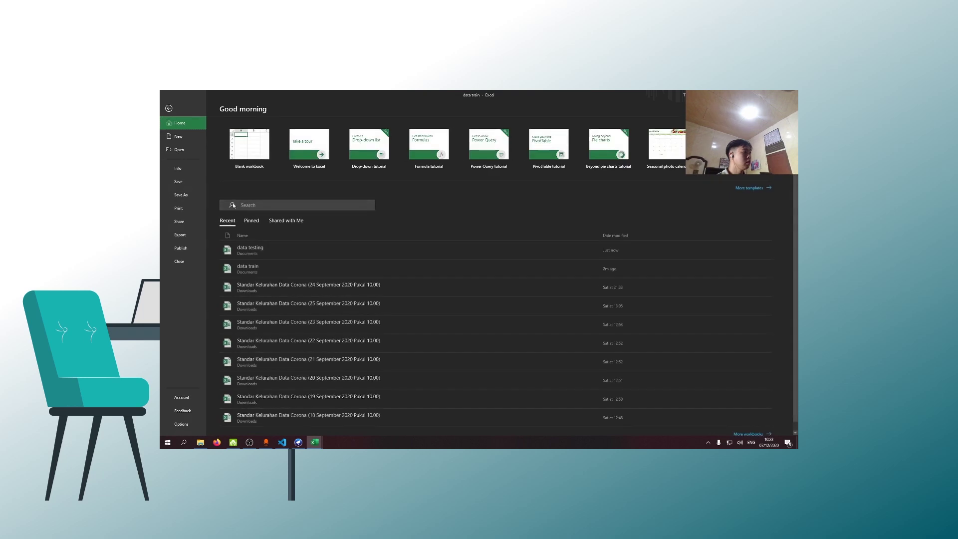
{"action": "left_click", "coordinate": [168, 108]}
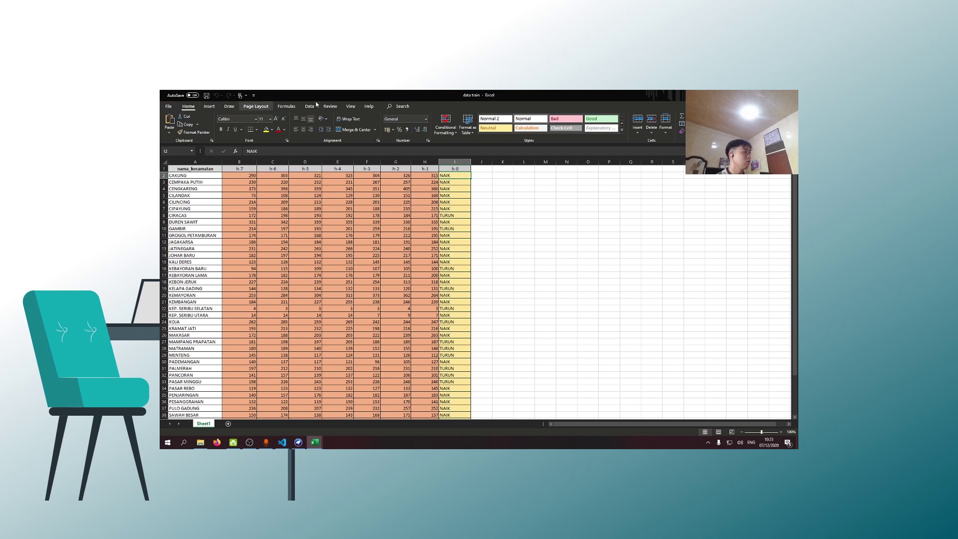
{"action": "left_click", "coordinate": [167, 108]}
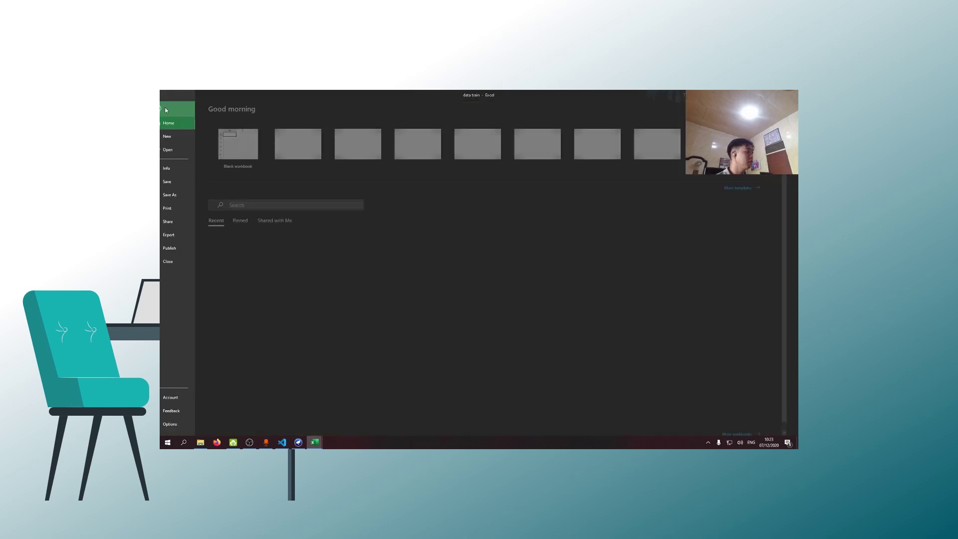
{"action": "left_click", "coordinate": [195, 235]}
{"action": "left_click", "coordinate": [267, 154]}
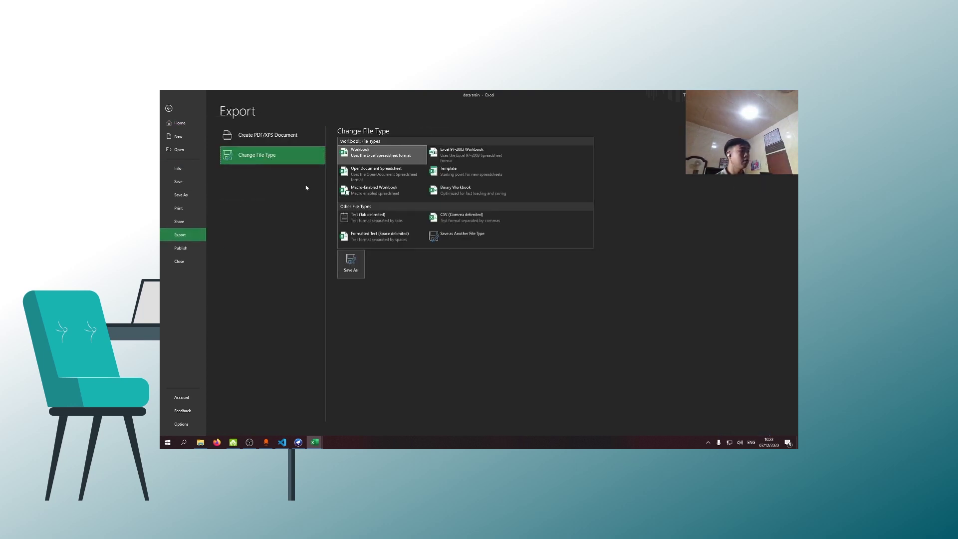
{"action": "left_click", "coordinate": [476, 223]}
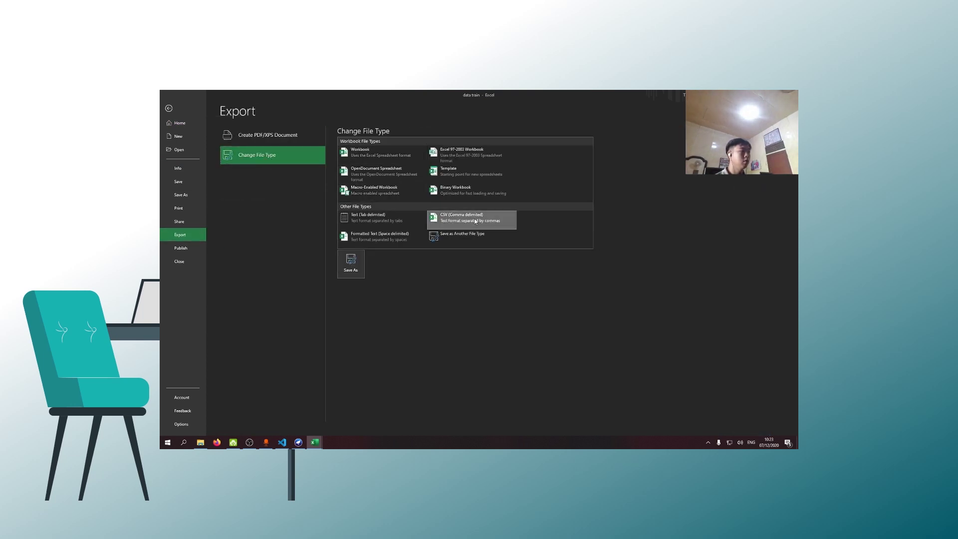
{"action": "left_click", "coordinate": [351, 263]}
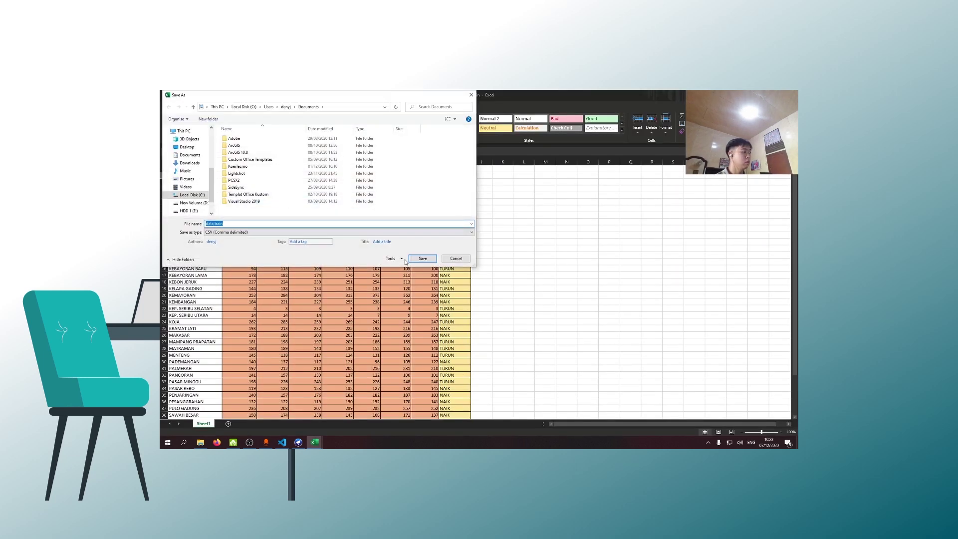
{"action": "left_click", "coordinate": [420, 259]}
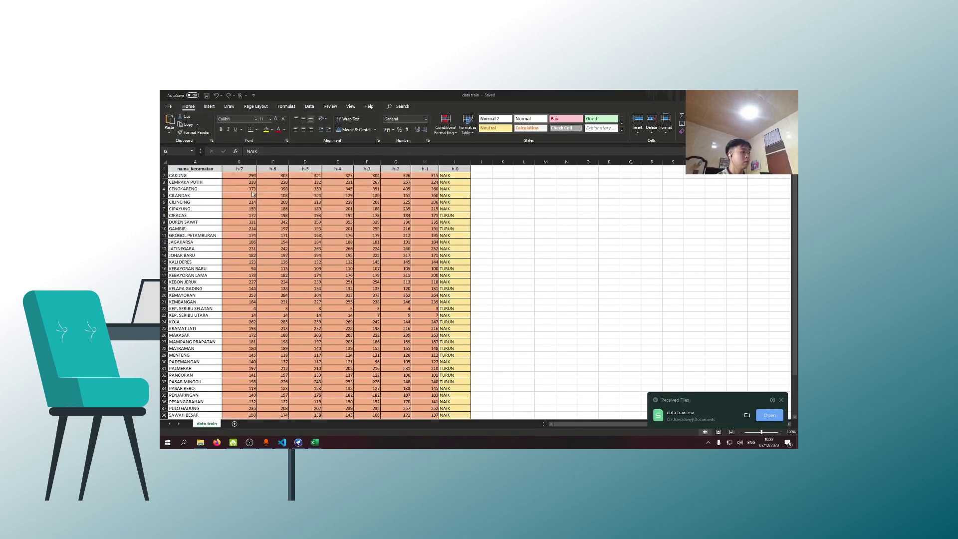
Switch to the data testing workbook and export it to Documents as a comma-delimited CSV file named data testing
{"action": "mouse_move", "coordinate": [316, 443]}
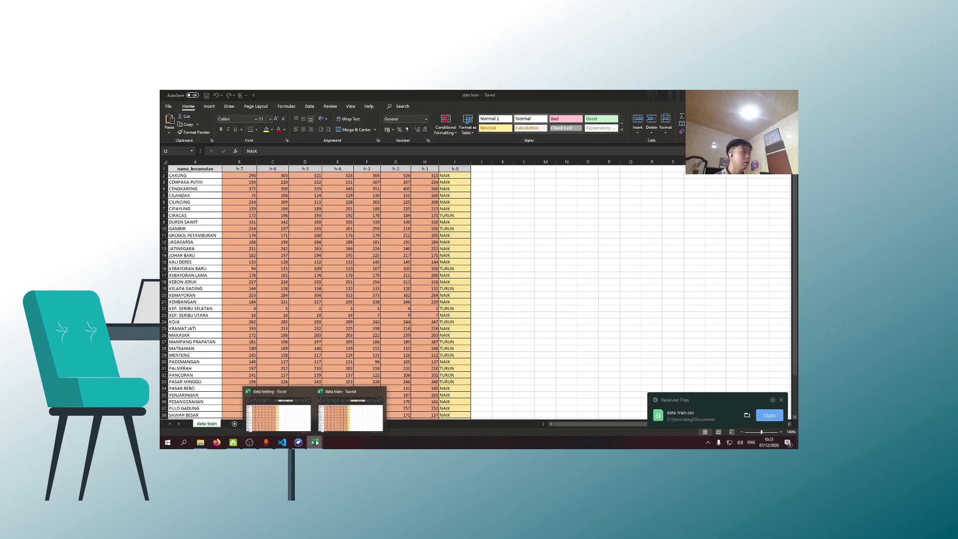
{"action": "left_click", "coordinate": [332, 415]}
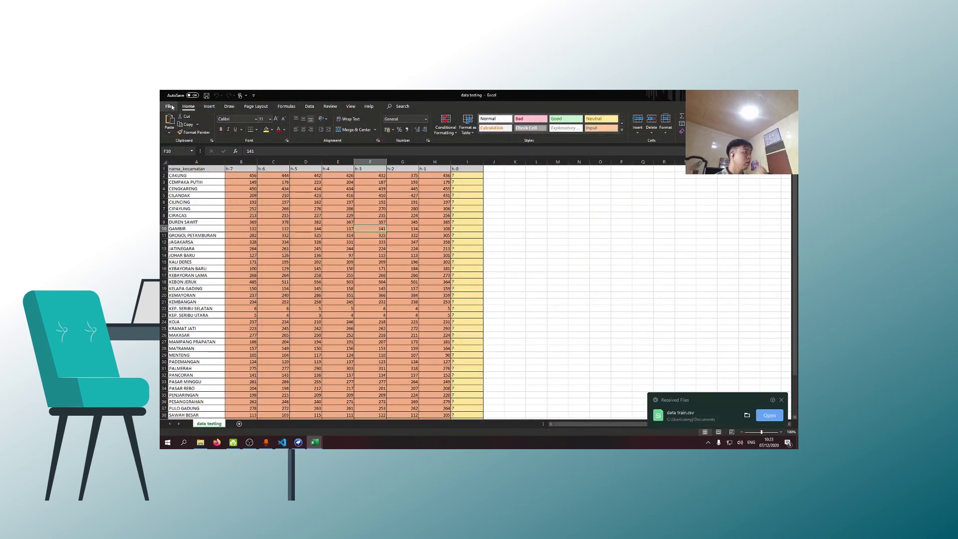
{"action": "left_click", "coordinate": [169, 107]}
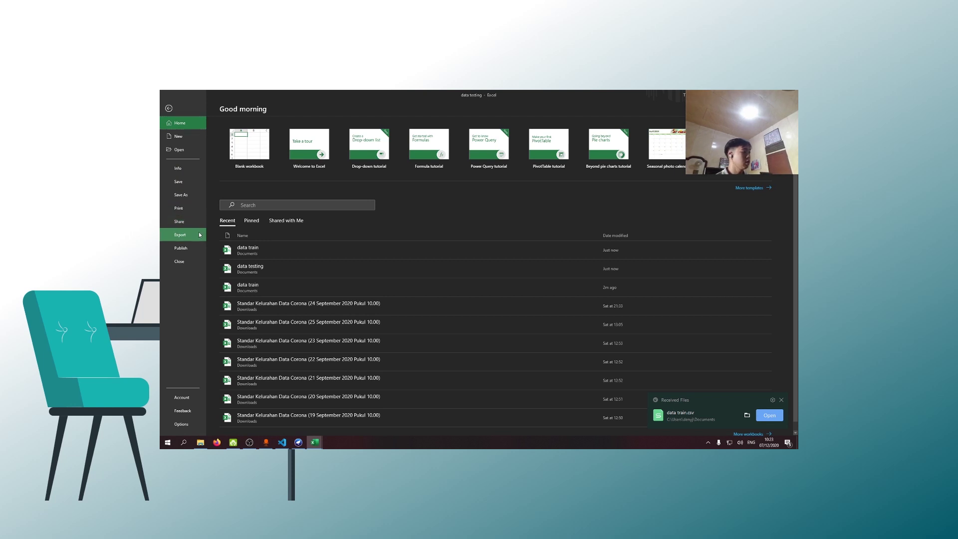
{"action": "left_click", "coordinate": [179, 235]}
{"action": "left_click", "coordinate": [271, 156]}
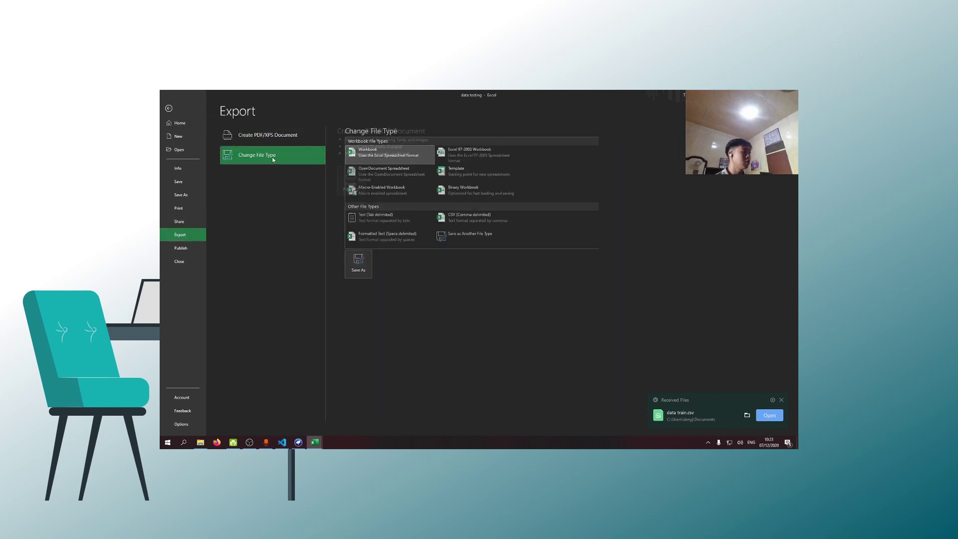
{"action": "double_click", "coordinate": [488, 217]}
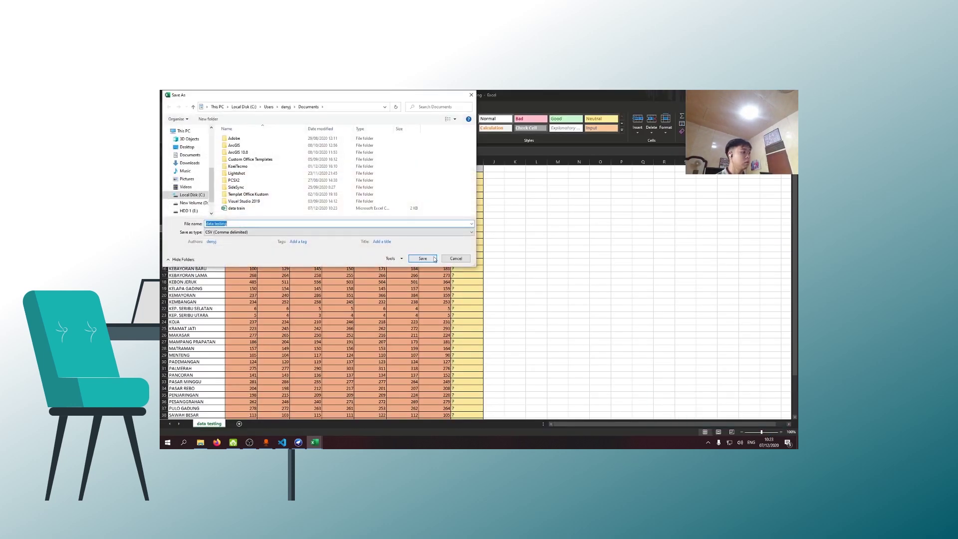
{"action": "left_click", "coordinate": [434, 258]}
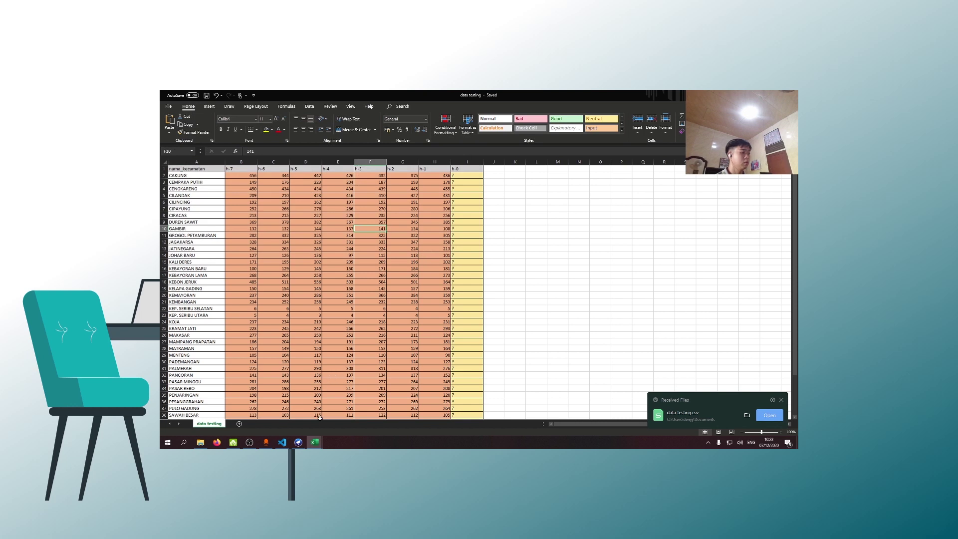
Switch to the Weka GUI Chooser
{"action": "left_click", "coordinate": [301, 442]}
{"action": "left_click", "coordinate": [302, 443]}
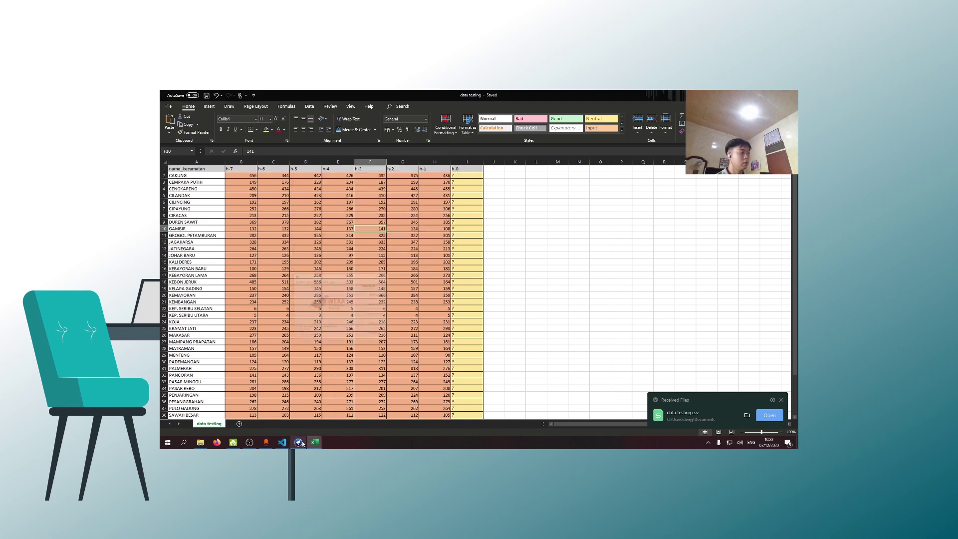
{"action": "left_click", "coordinate": [301, 443]}
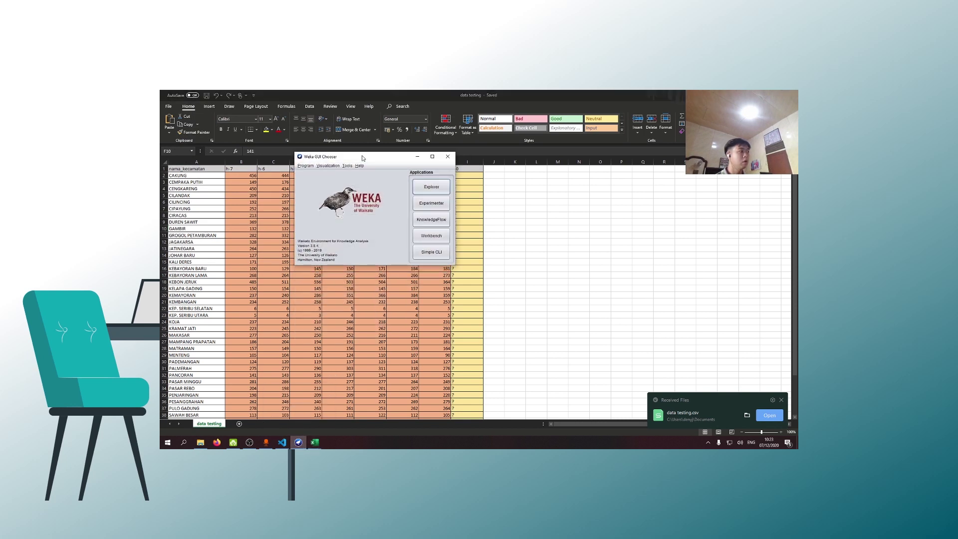
Launch the Weka Explorer from the GUI Chooser and close the duplicate Explorer window
{"action": "left_click_drag", "start_coordinate": [362, 158], "coordinate": [435, 183]}
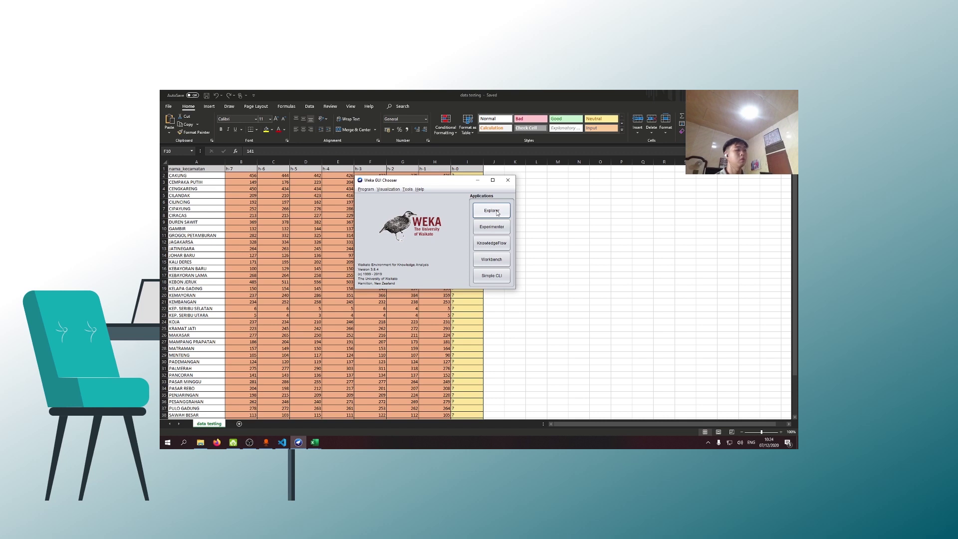
{"action": "left_click", "coordinate": [482, 210]}
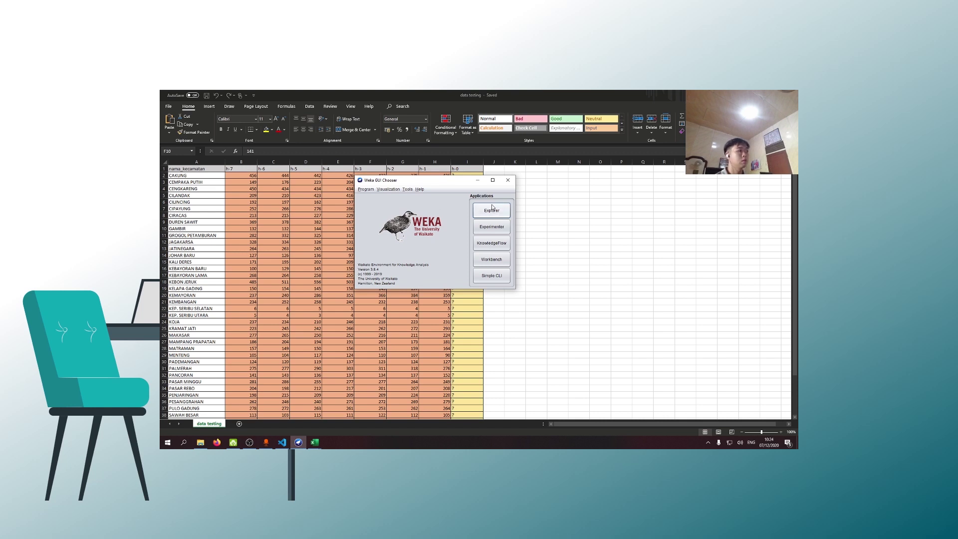
{"action": "left_click_drag", "start_coordinate": [458, 180], "coordinate": [469, 189]}
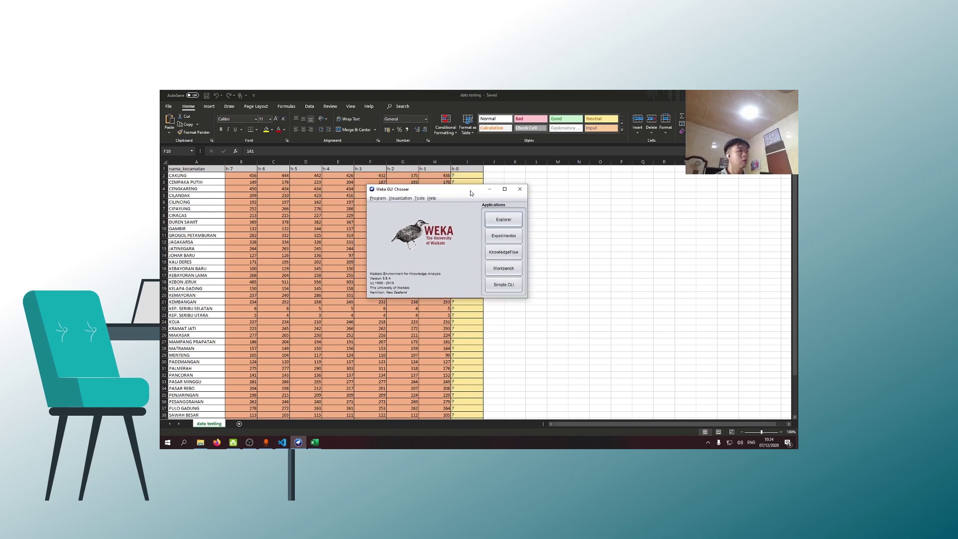
{"action": "left_click", "coordinate": [508, 223]}
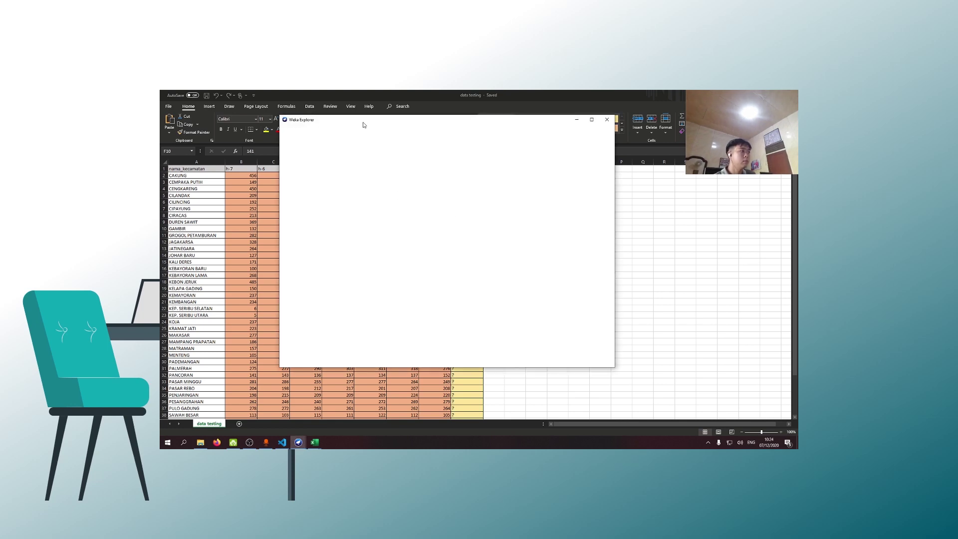
{"action": "left_click_drag", "start_coordinate": [364, 125], "coordinate": [366, 125]}
{"action": "left_click", "coordinate": [610, 121]}
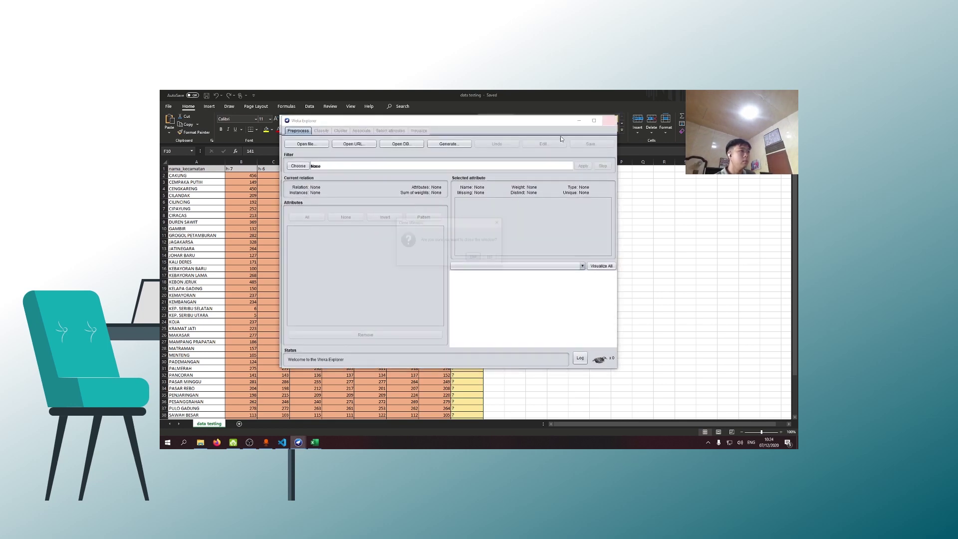
{"action": "left_click", "coordinate": [474, 258]}
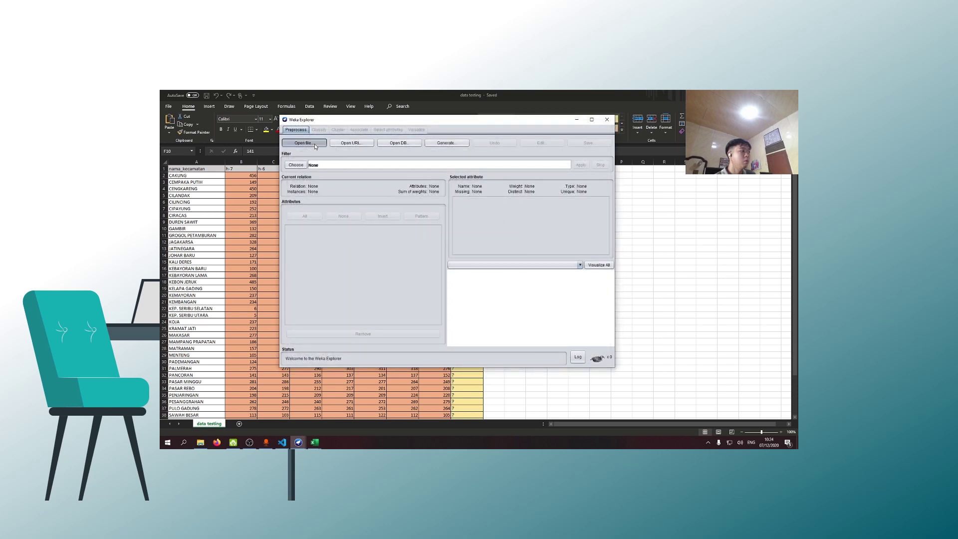
Load data train.csv from Documents into the Weka Explorer, using the CSV data files type
{"action": "left_click", "coordinate": [314, 144]}
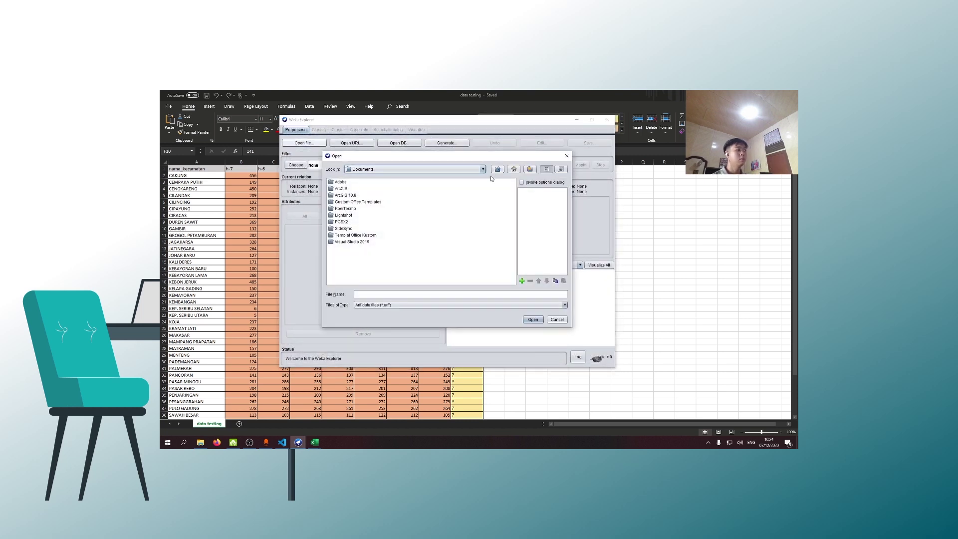
{"action": "left_click", "coordinate": [370, 305]}
{"action": "left_click", "coordinate": [394, 339]}
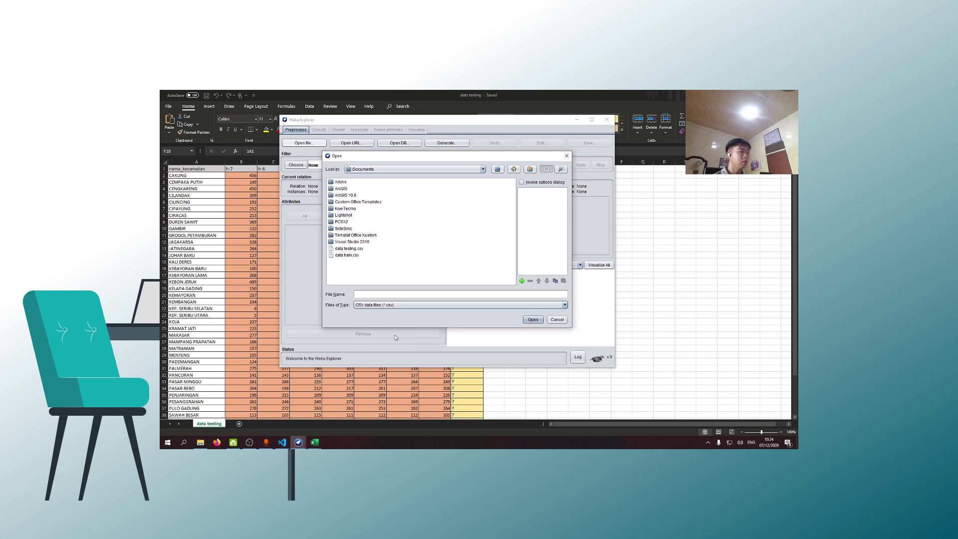
{"action": "left_click", "coordinate": [350, 255]}
{"action": "left_click", "coordinate": [534, 320]}
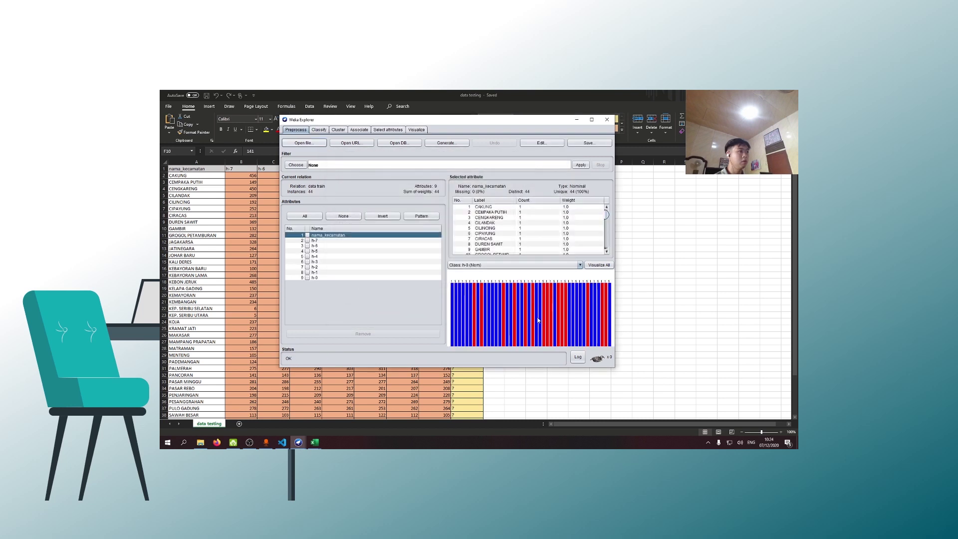
Save the loaded training dataset to Documents as an ARFF file named data train
{"action": "left_click", "coordinate": [600, 143]}
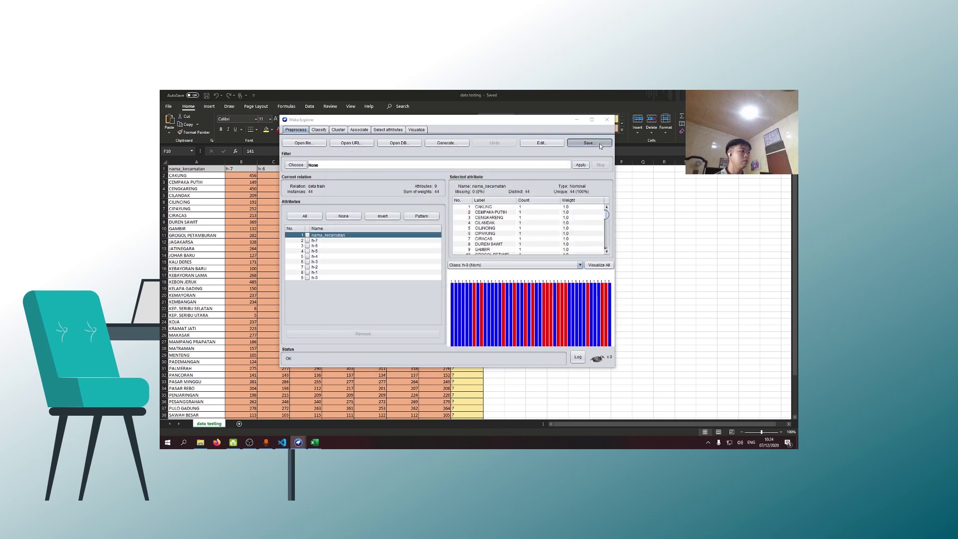
{"action": "left_click", "coordinate": [392, 294]}
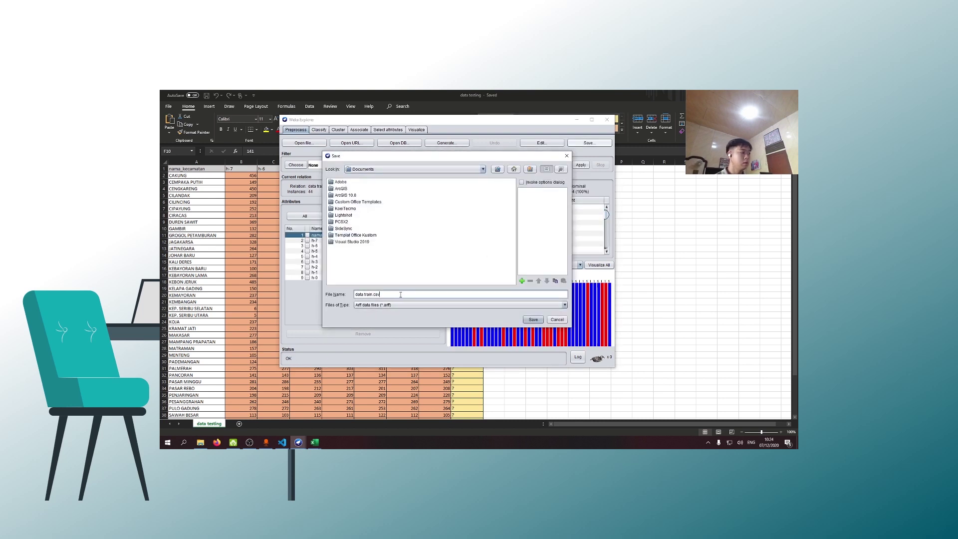
{"action": "key", "text": "BackSpace"}
{"action": "key", "text": "BackSpace"}
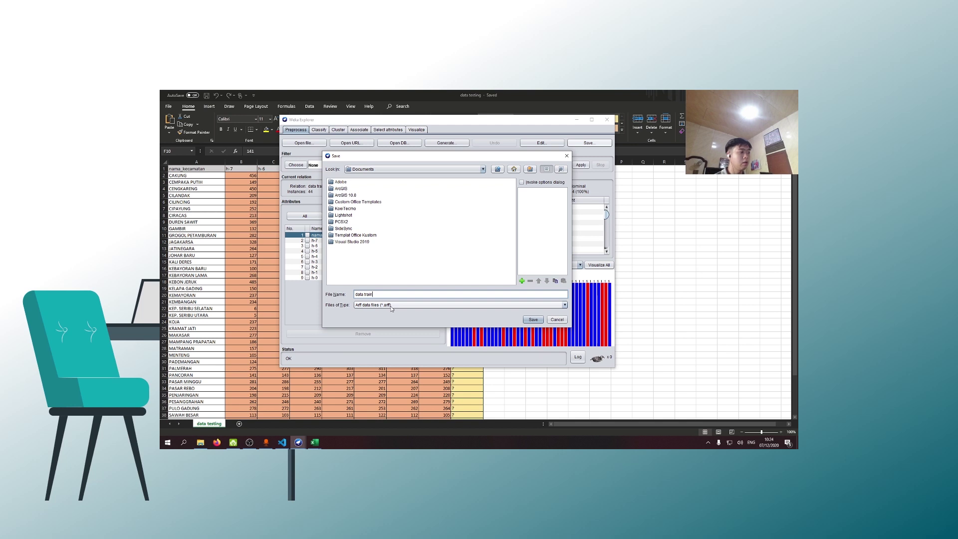
{"action": "left_click", "coordinate": [524, 322]}
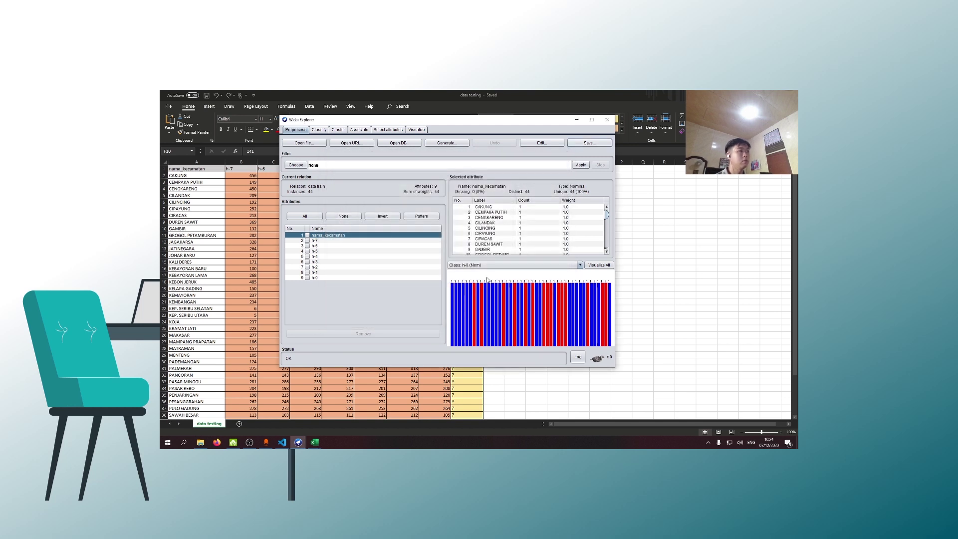
Load data testing.csv from Documents into the Weka Explorer, using the CSV data files type
{"action": "left_click", "coordinate": [321, 144]}
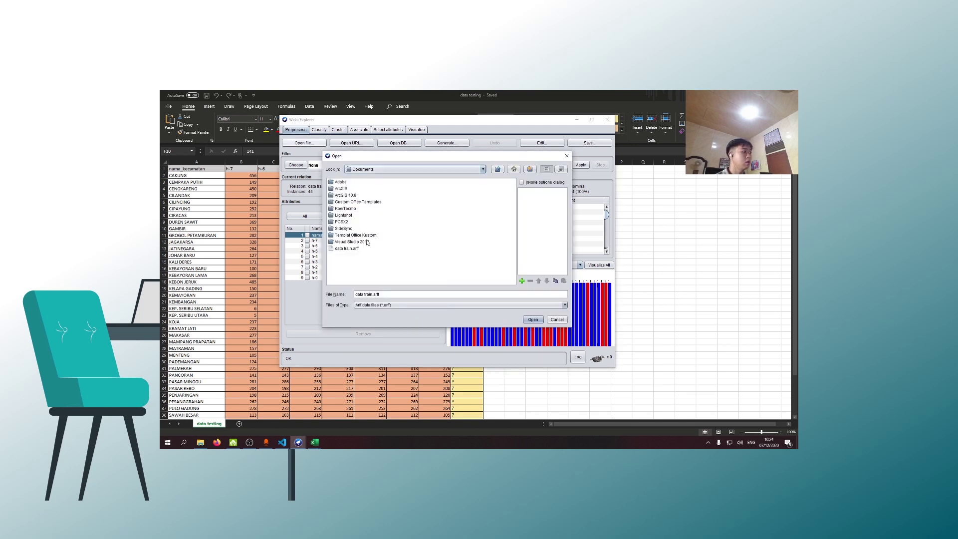
{"action": "left_click", "coordinate": [390, 305]}
{"action": "left_click", "coordinate": [375, 346]}
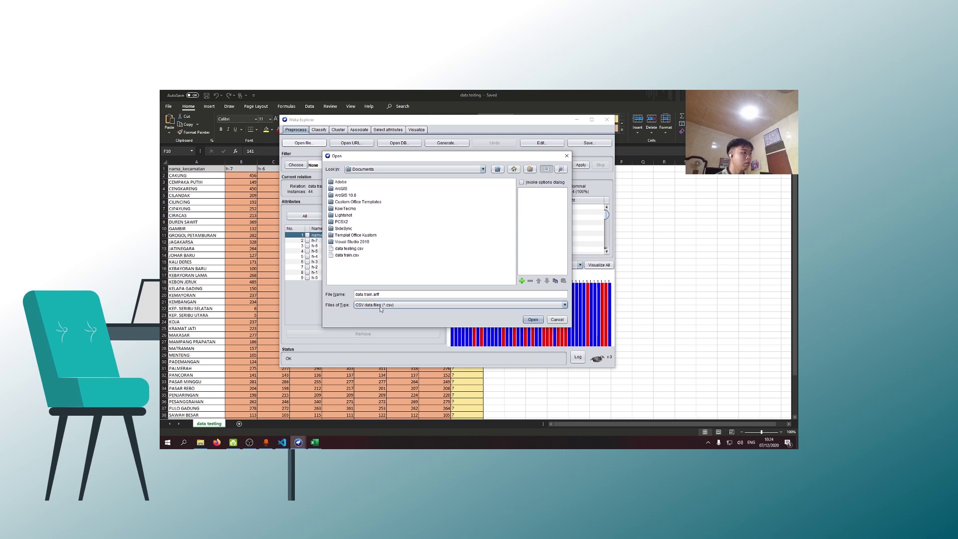
{"action": "left_click", "coordinate": [350, 248]}
{"action": "left_click", "coordinate": [533, 319]}
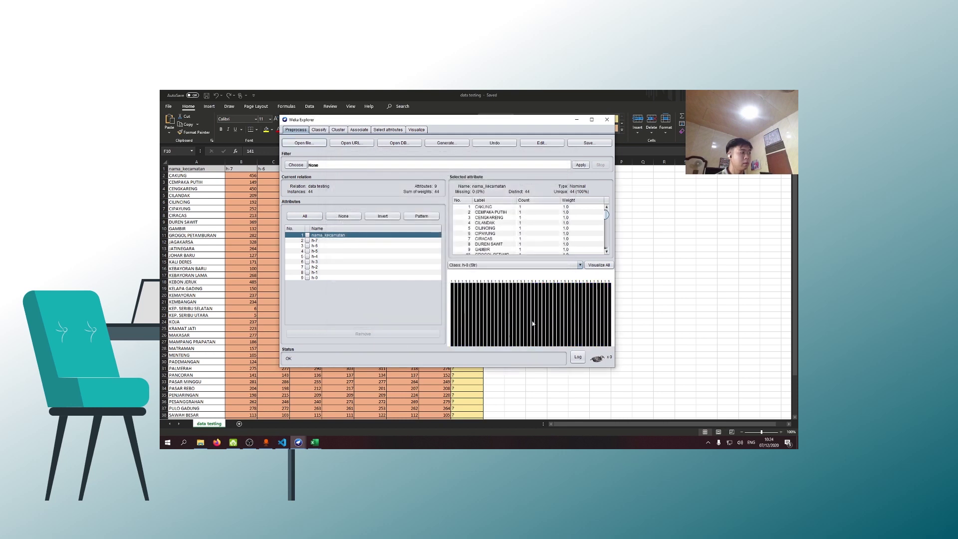
Save the loaded testing dataset to Documents as an ARFF file named data testing, and check the ARFF files in that folder
{"action": "left_click", "coordinate": [587, 145]}
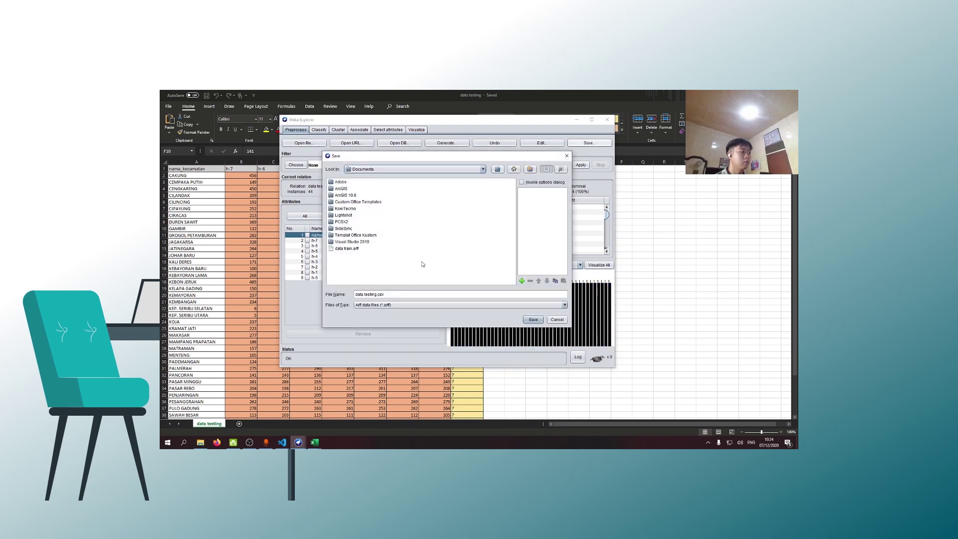
{"action": "left_click", "coordinate": [424, 295]}
{"action": "key", "text": "BackSpace"}
{"action": "key", "text": "BackSpace"}
{"action": "key", "text": "BackSpace"}
{"action": "key", "text": "BackSpace"}
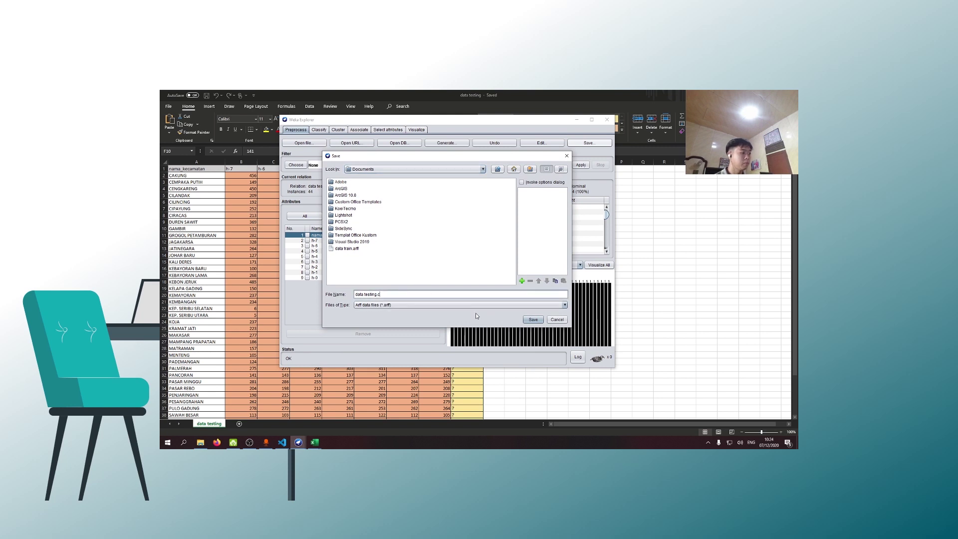
{"action": "left_click", "coordinate": [533, 319]}
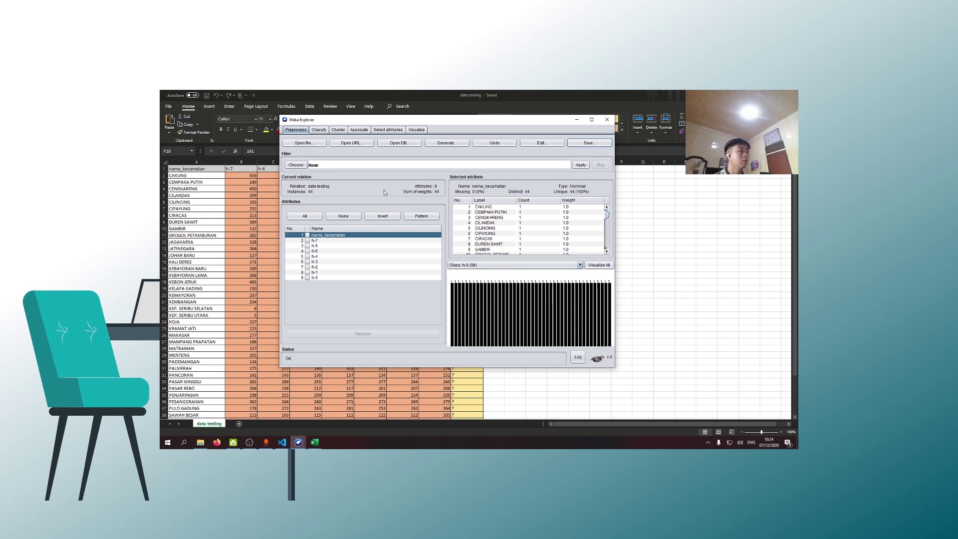
{"action": "left_click", "coordinate": [305, 144]}
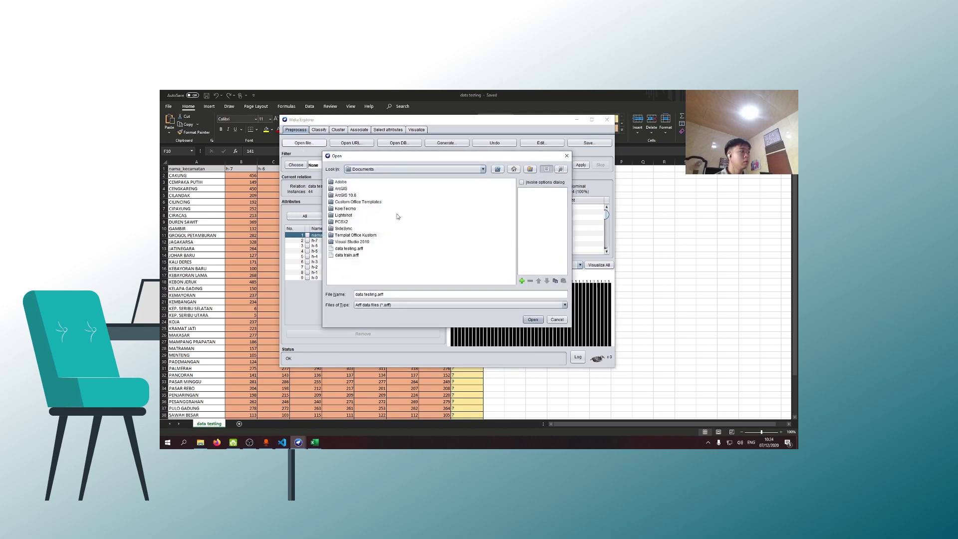
{"action": "left_click", "coordinate": [569, 164]}
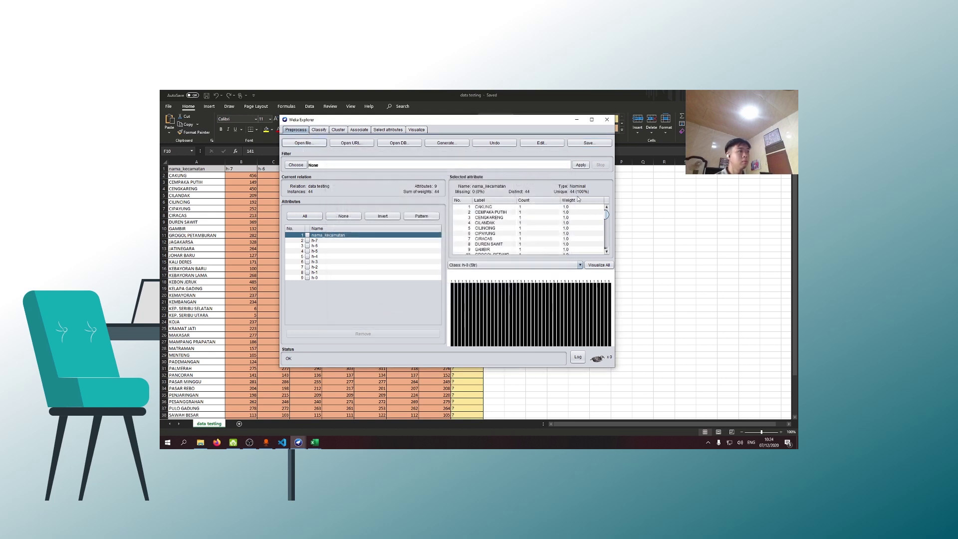
Minimize the Weka Explorer, switch to Visual Studio Code and close the open data testing.arff and data train.arff files
{"action": "left_click", "coordinate": [579, 120]}
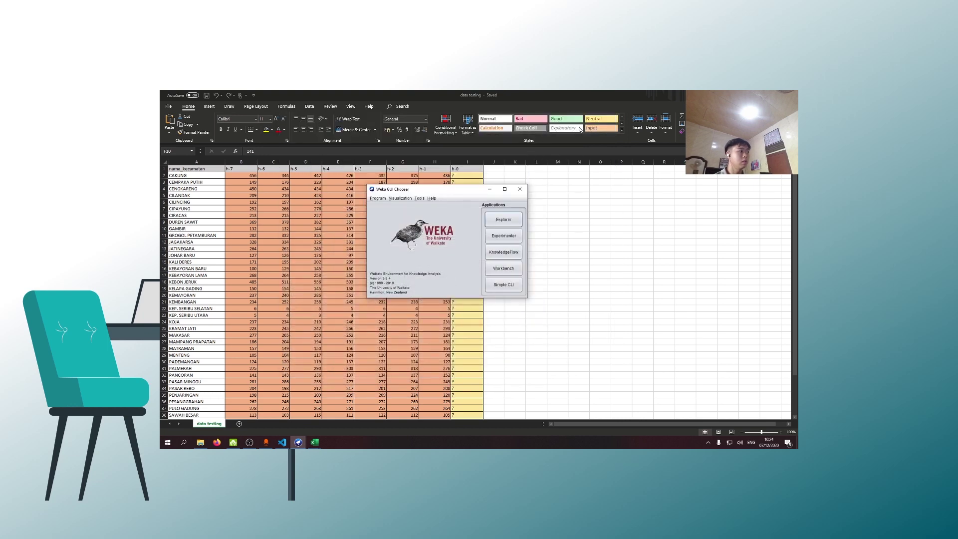
{"action": "left_click", "coordinate": [283, 442]}
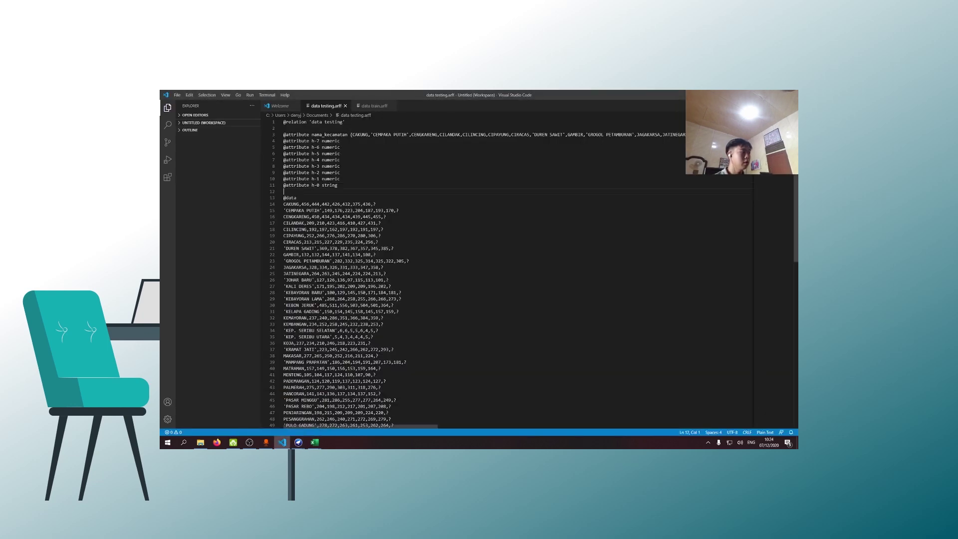
{"action": "left_click", "coordinate": [345, 105]}
{"action": "left_click", "coordinate": [341, 106]}
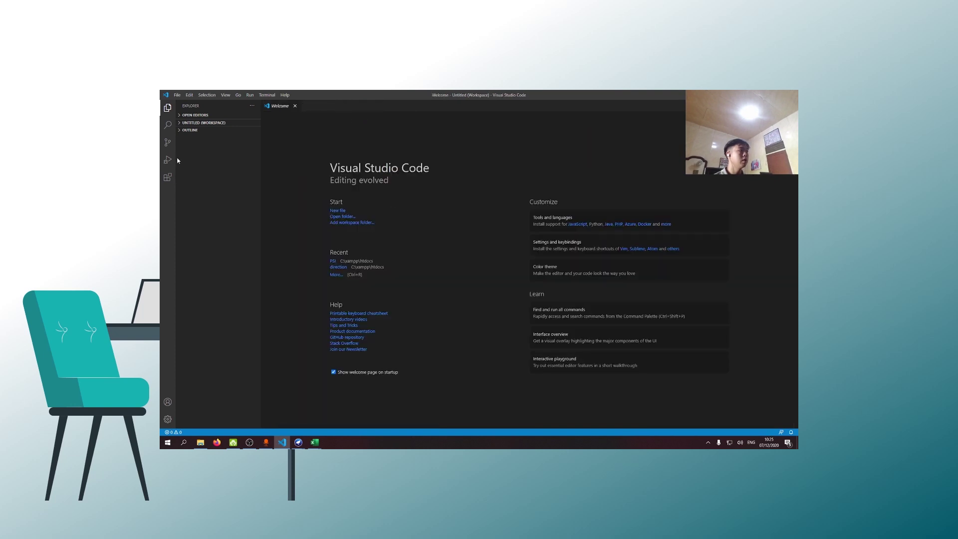
Open the data testing and data train ARFF files from the Documents folder in Visual Studio Code
{"action": "left_click", "coordinate": [201, 442]}
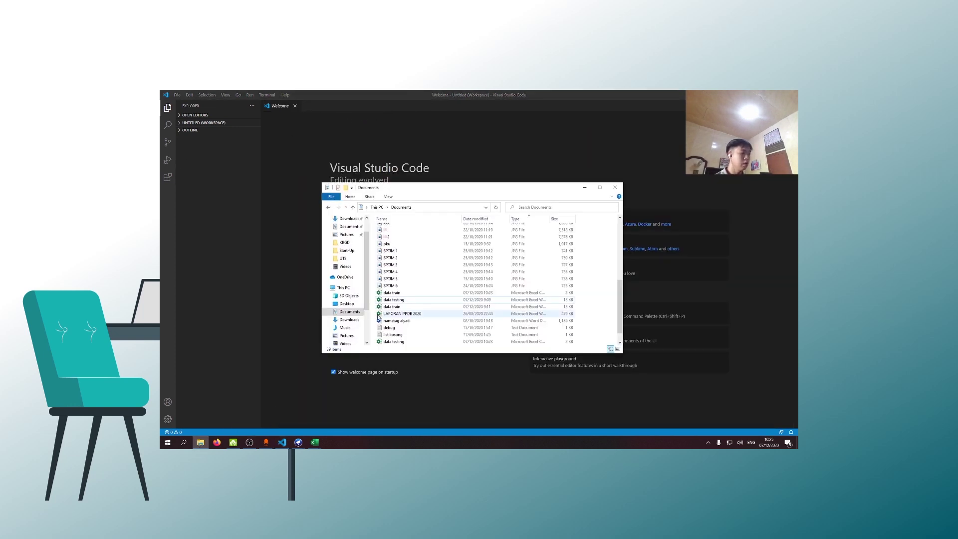
{"action": "scroll", "coordinate": [400, 295], "scroll_direction": "up", "scroll_amount": 7}
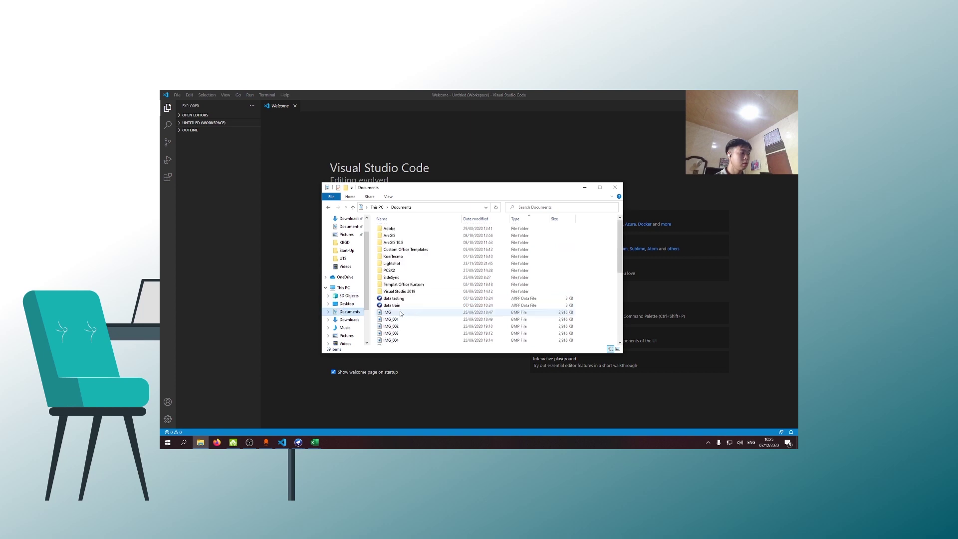
{"action": "left_click_drag", "start_coordinate": [407, 299], "coordinate": [349, 114]}
{"action": "left_click", "coordinate": [200, 443]}
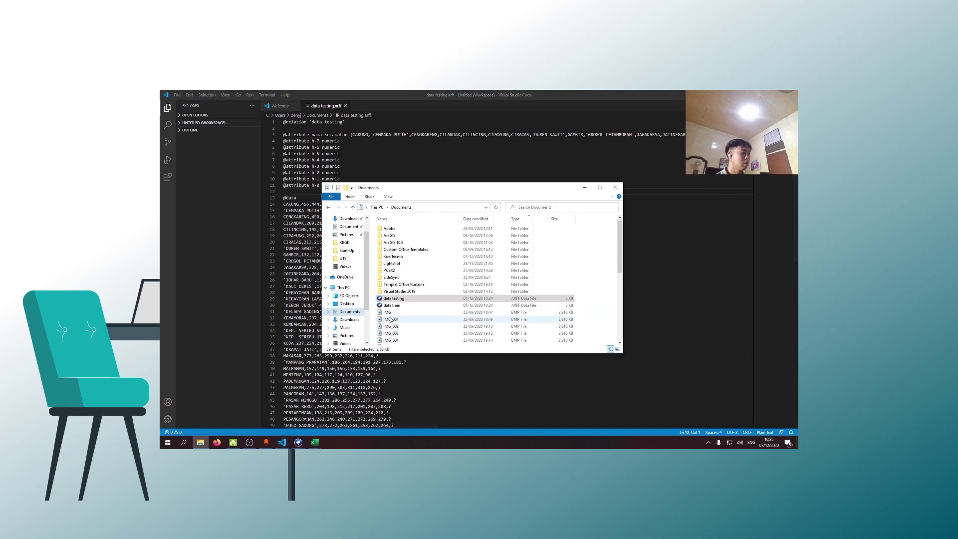
{"action": "left_click", "coordinate": [392, 305]}
{"action": "left_click_drag", "start_coordinate": [392, 306], "coordinate": [382, 106]}
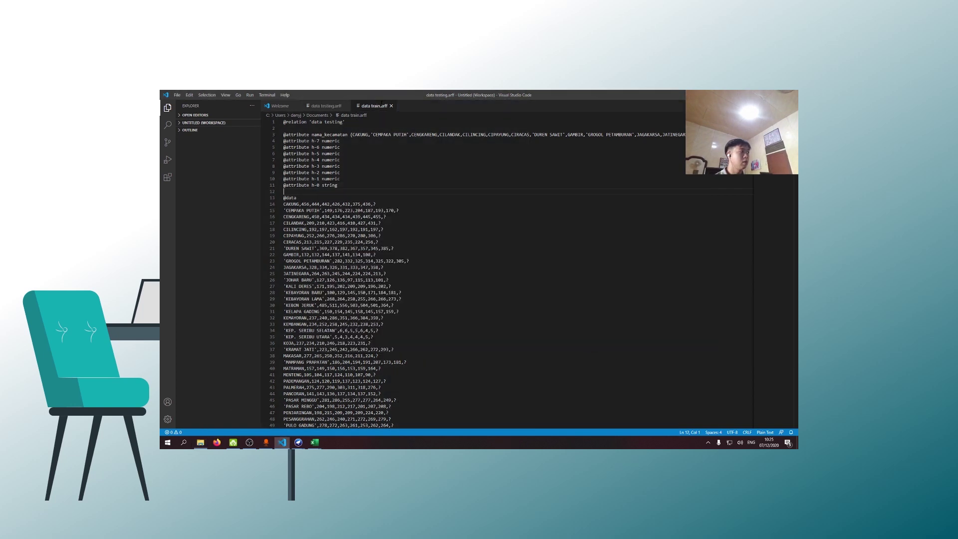
Compare the h-0 attribute declaration and the class values in data testing.arff with those in data train.arff
{"action": "left_click", "coordinate": [329, 106]}
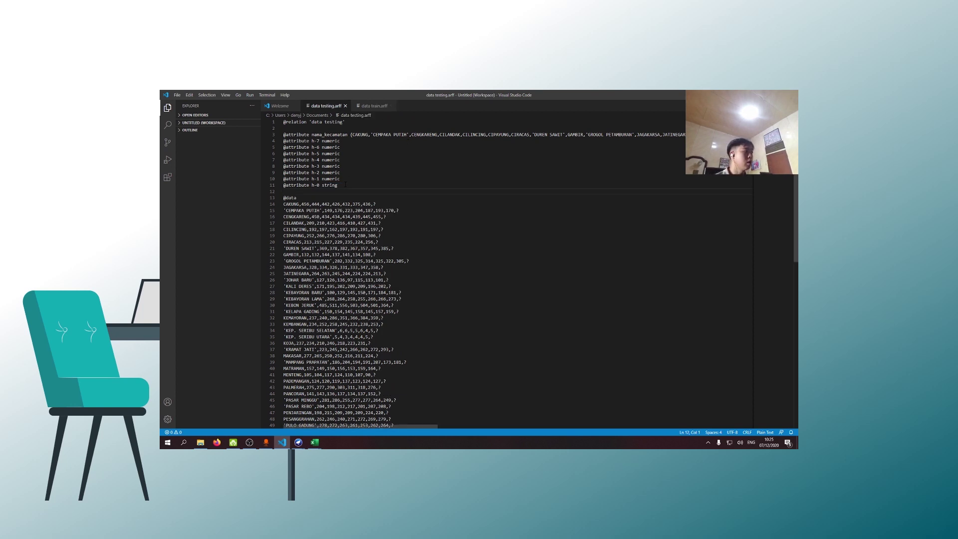
{"action": "left_click_drag", "start_coordinate": [346, 185], "coordinate": [328, 185]}
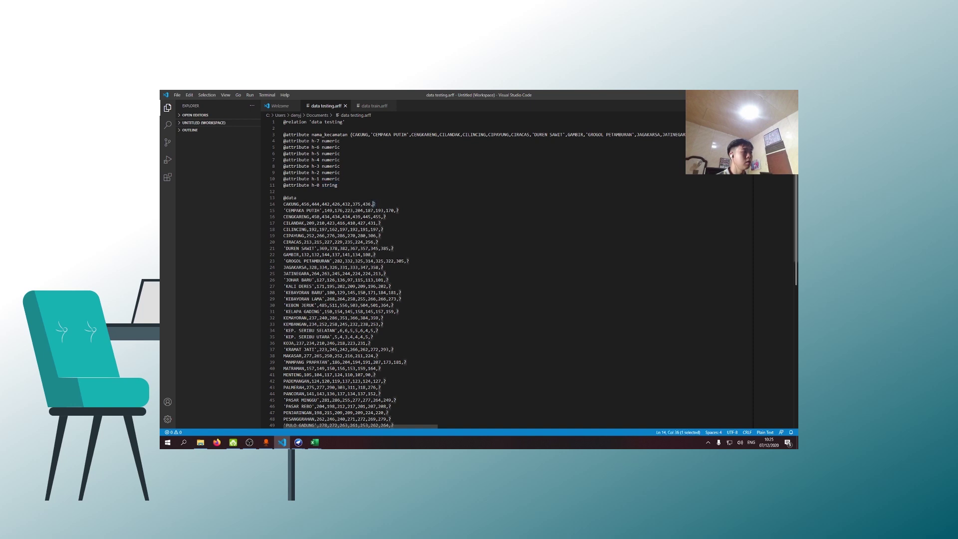
{"action": "left_click", "coordinate": [372, 106]}
{"action": "left_click", "coordinate": [385, 204]}
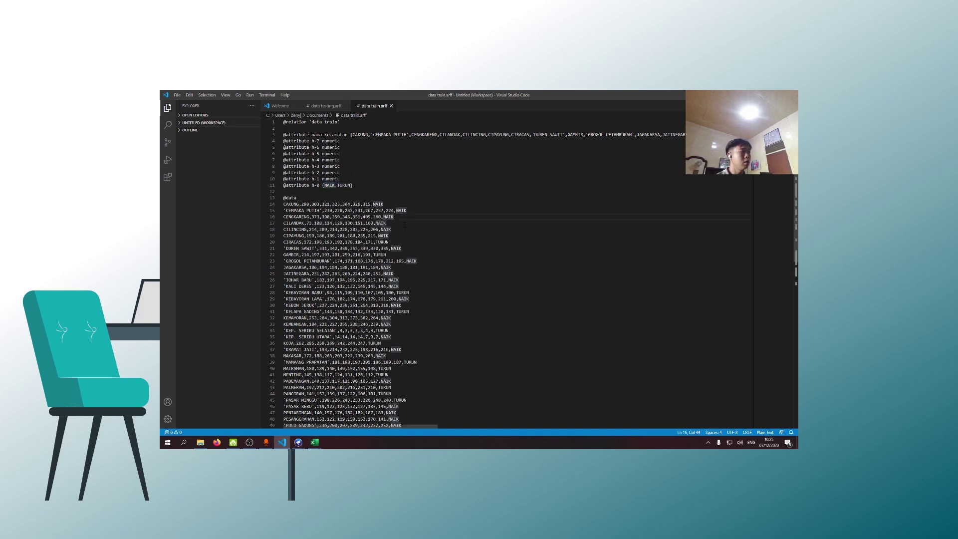
{"action": "left_click", "coordinate": [331, 106]}
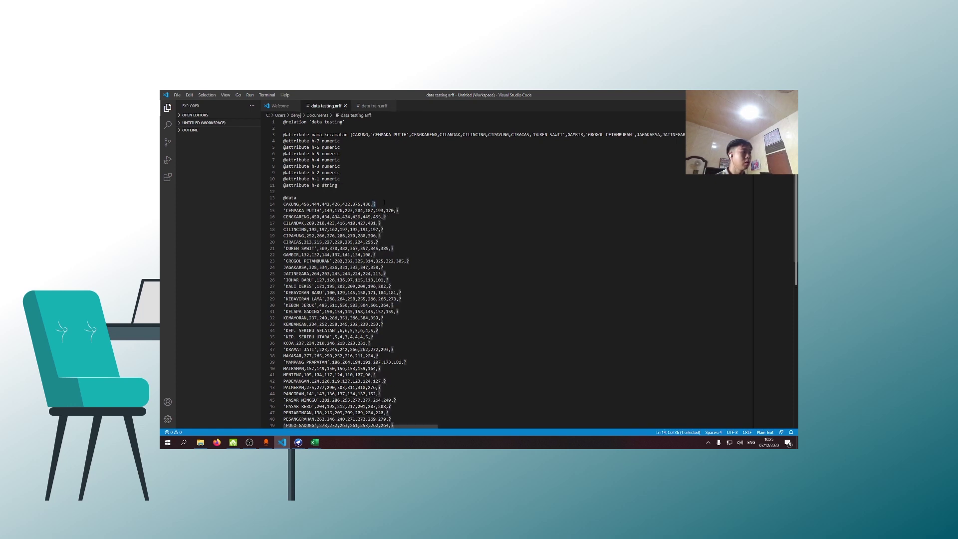
{"action": "double_click", "coordinate": [397, 210]}
Copy the h-0 value set {NAIK,TURUN} from data train.arff over the h-0 type in data testing.arff and save the file
{"action": "left_click", "coordinate": [369, 106]}
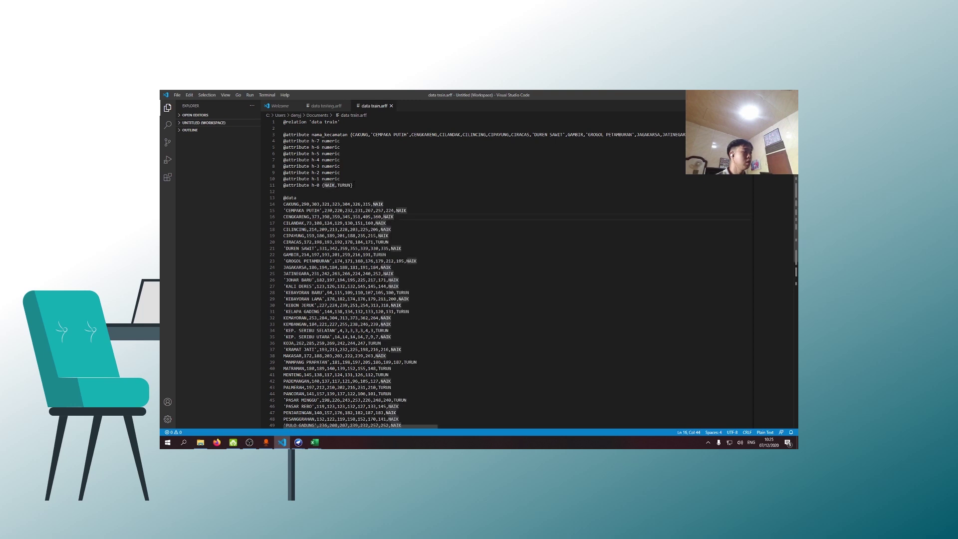
{"action": "left_click_drag", "start_coordinate": [353, 186], "coordinate": [323, 185]}
{"action": "left_click", "coordinate": [325, 105]}
{"action": "type", "text": "{NAIK,TURUN}"}
{"action": "left_click", "coordinate": [385, 179]}
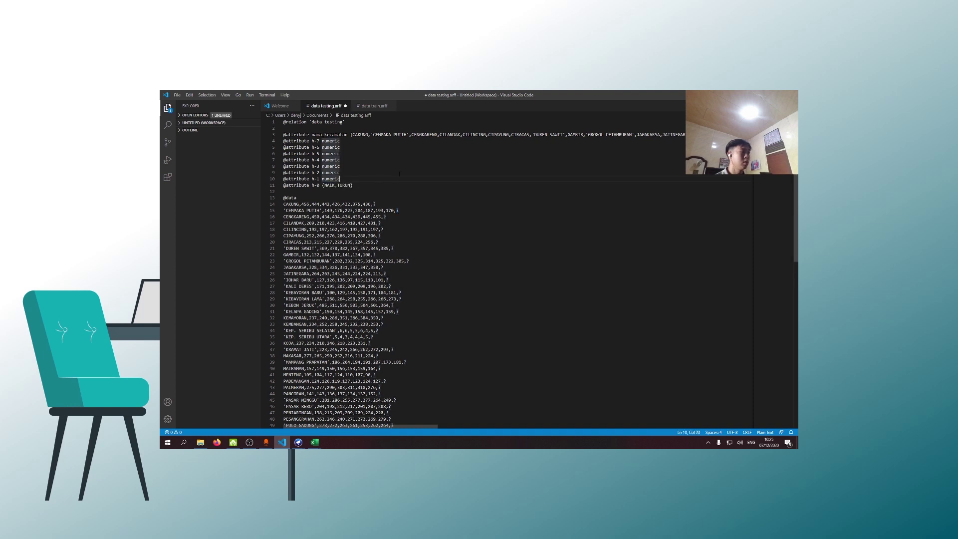
{"action": "key", "text": "ctrl+s"}
{"action": "key", "text": "alt+Tab"}
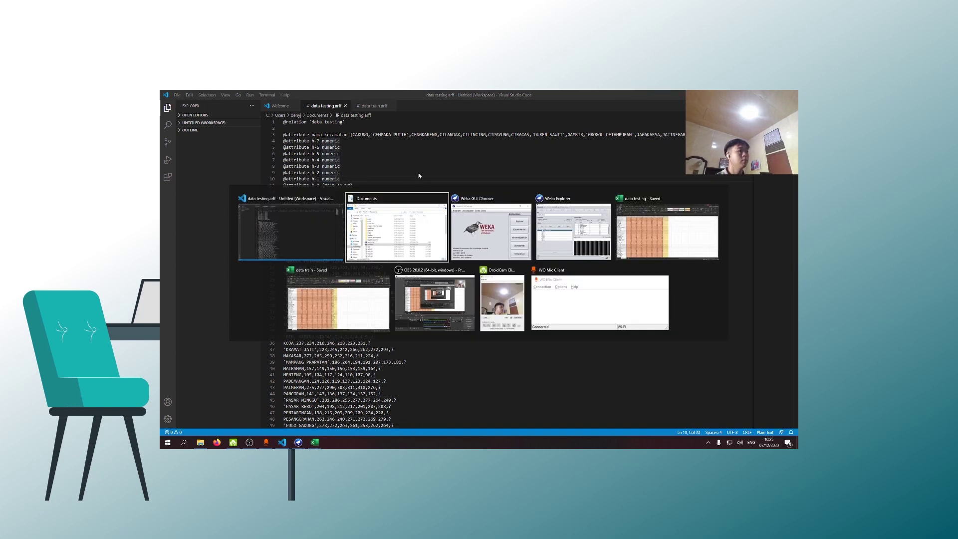
Switch to the Weka Explorer and load data train.arff from the Documents folder
{"action": "key", "text": "alt+Tab"}
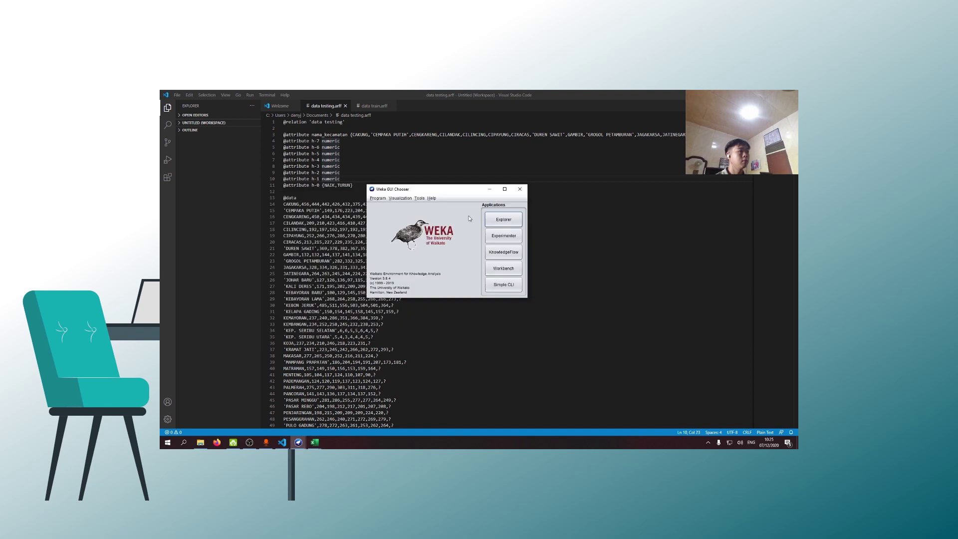
{"action": "left_click", "coordinate": [314, 442]}
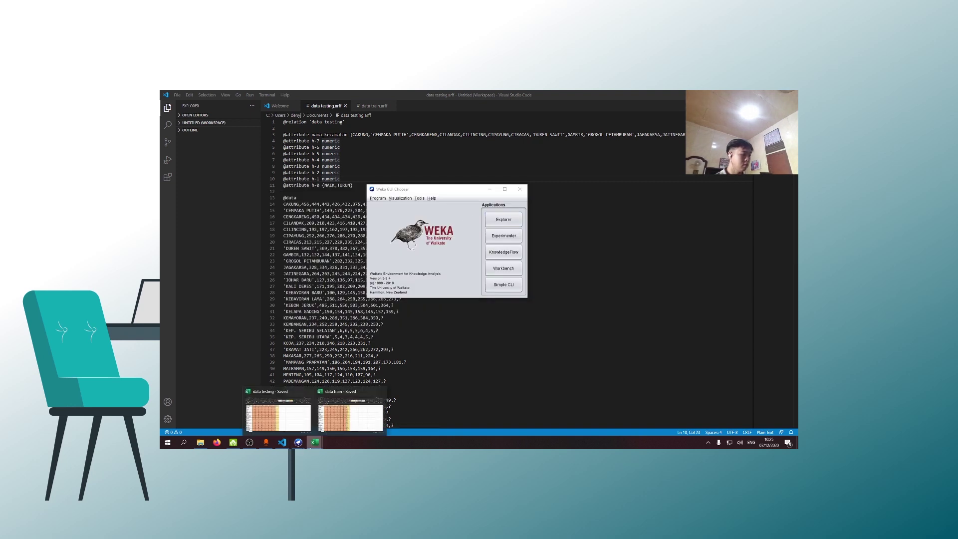
{"action": "mouse_move", "coordinate": [300, 443]}
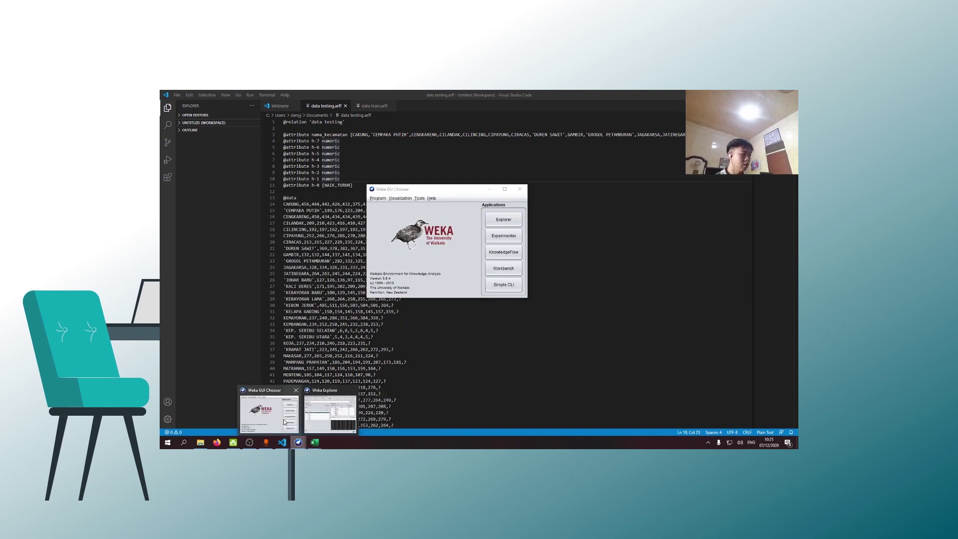
{"action": "left_click", "coordinate": [284, 420]}
{"action": "left_click", "coordinate": [311, 442]}
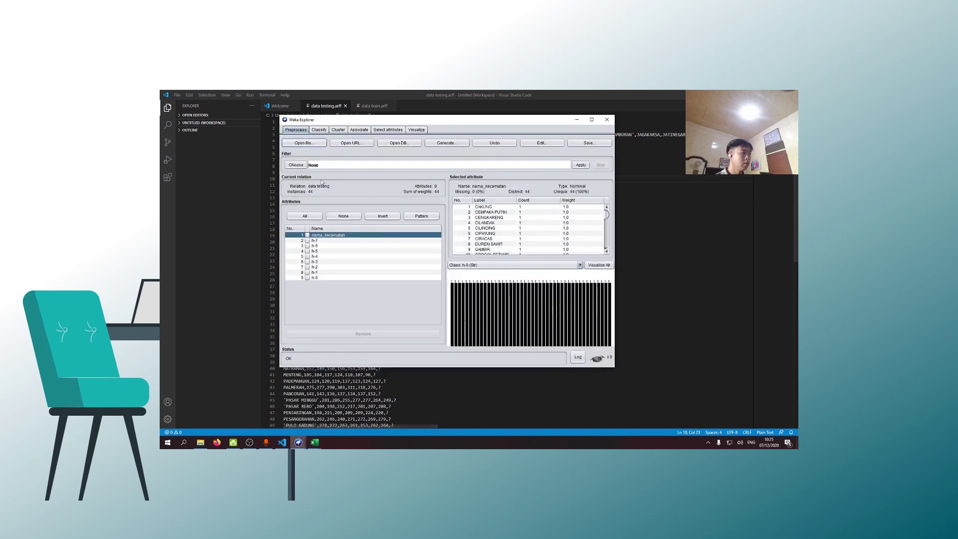
{"action": "left_click", "coordinate": [304, 142]}
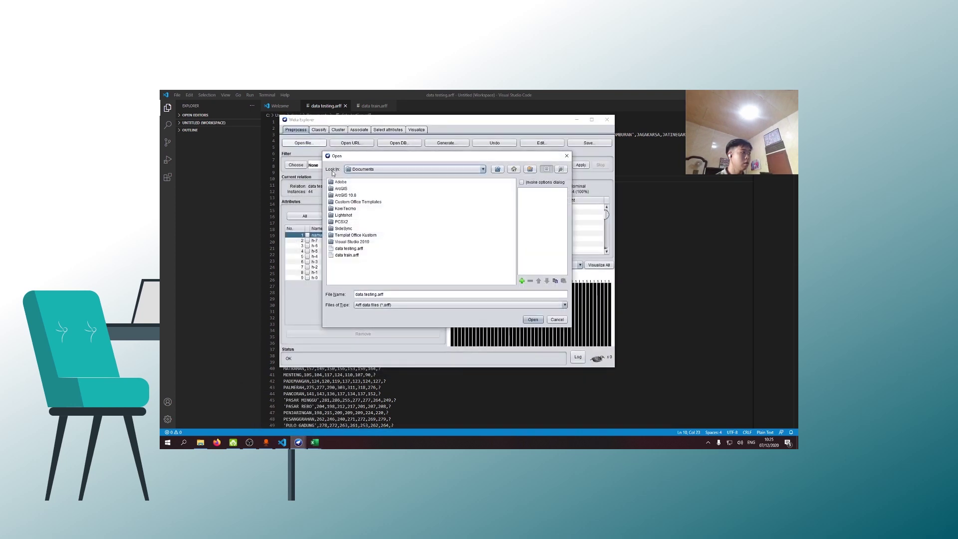
{"action": "double_click", "coordinate": [350, 255]}
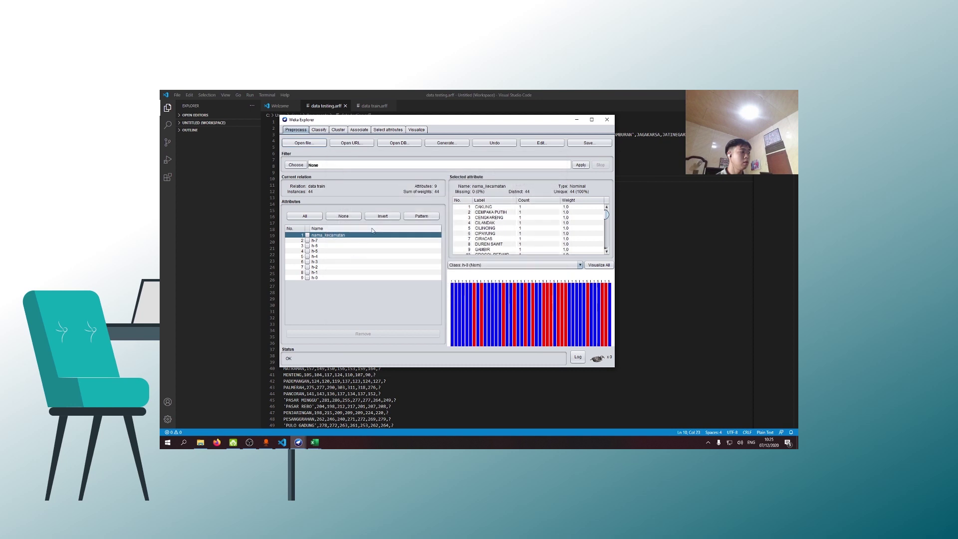
Choose NaiveBayes from the bayes group as the classifier for the training data
{"action": "left_click", "coordinate": [323, 132]}
{"action": "left_click", "coordinate": [298, 148]}
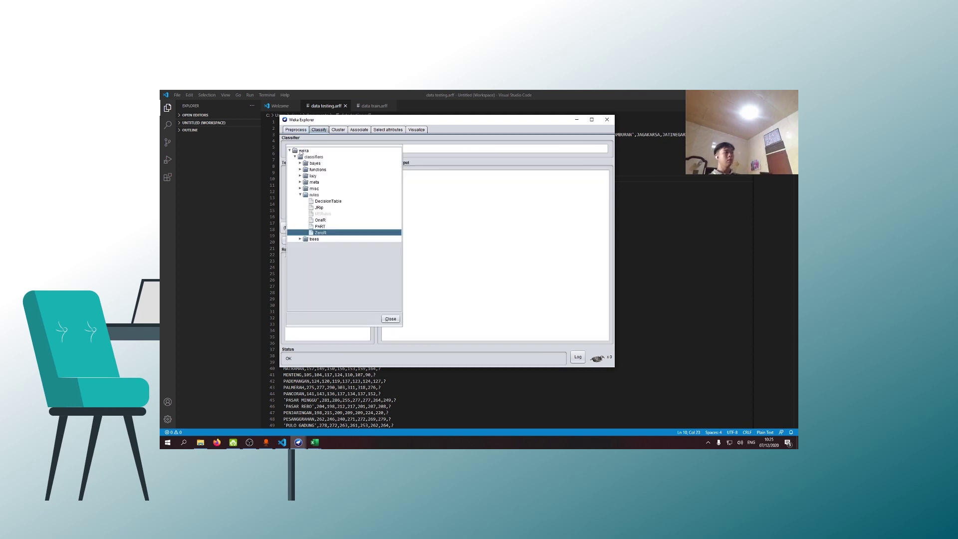
{"action": "left_click", "coordinate": [301, 164]}
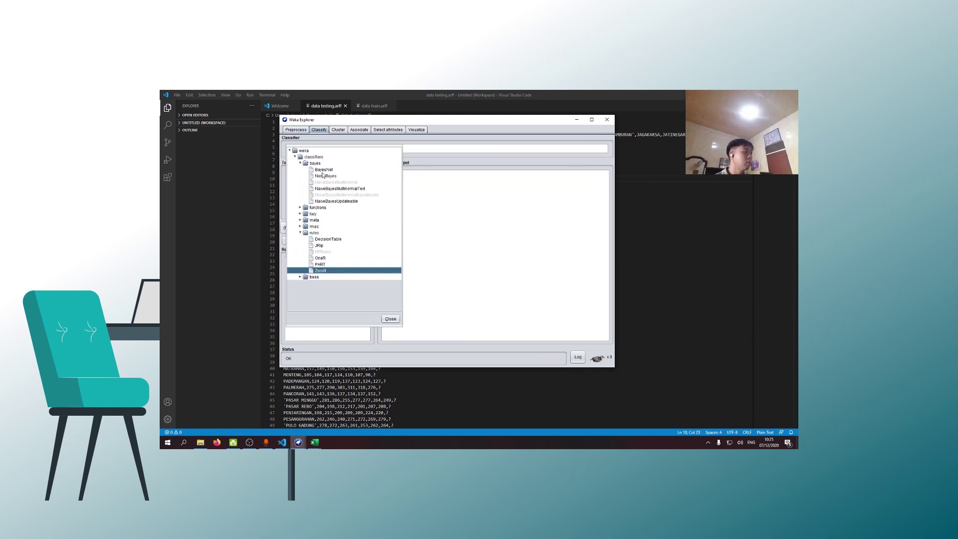
{"action": "mouse_move", "coordinate": [332, 178]}
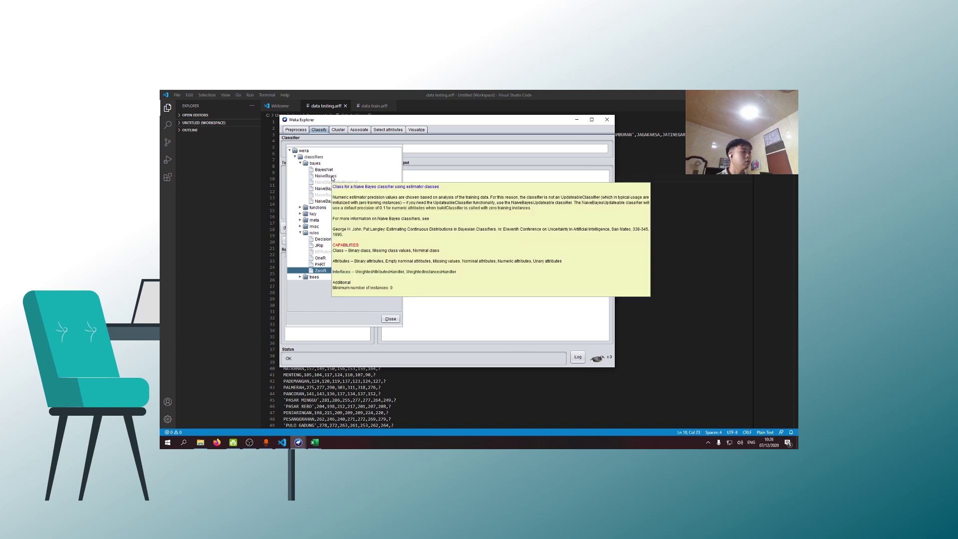
{"action": "left_click", "coordinate": [332, 176]}
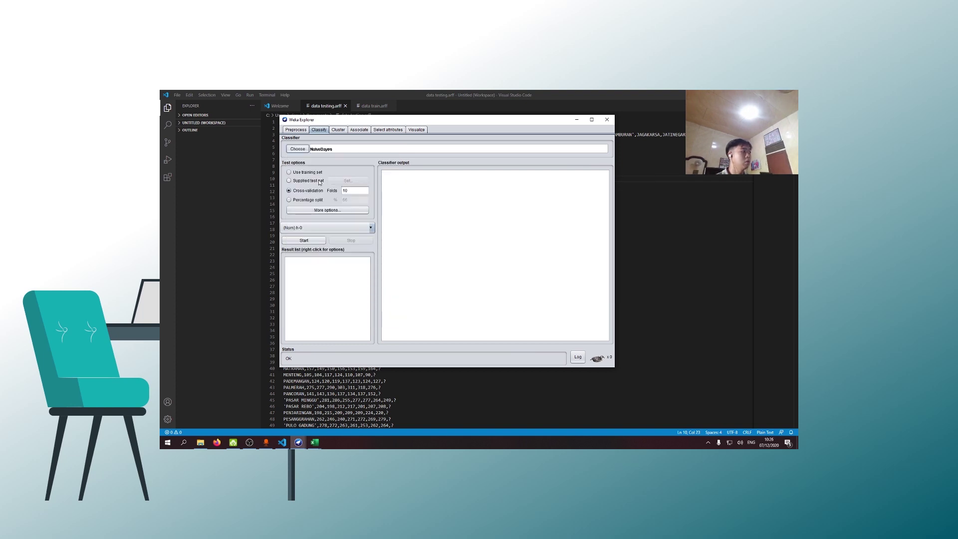
Supply data testing.arff from the Documents folder as the test set and run the NaiveBayes classification
{"action": "left_click", "coordinate": [320, 181]}
{"action": "left_click", "coordinate": [349, 180]}
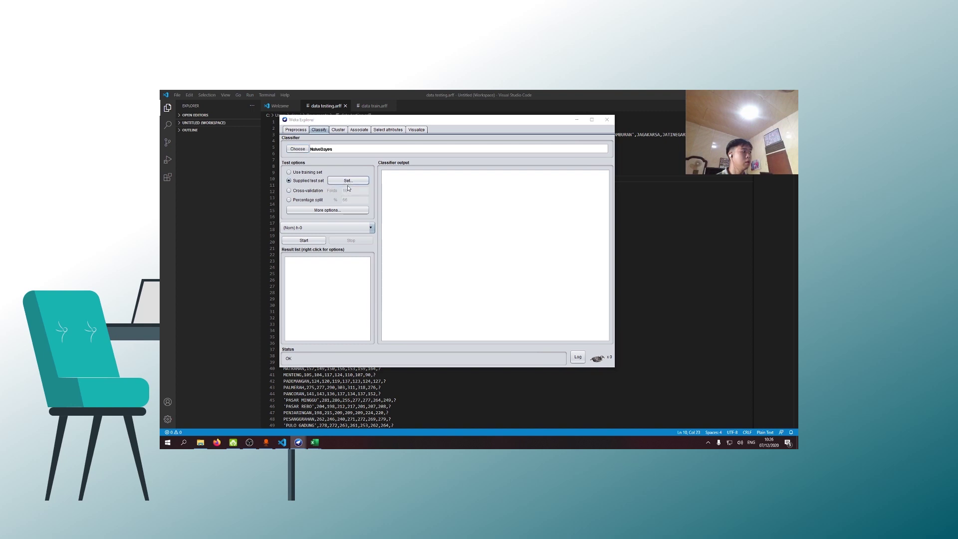
{"action": "left_click", "coordinate": [405, 244]}
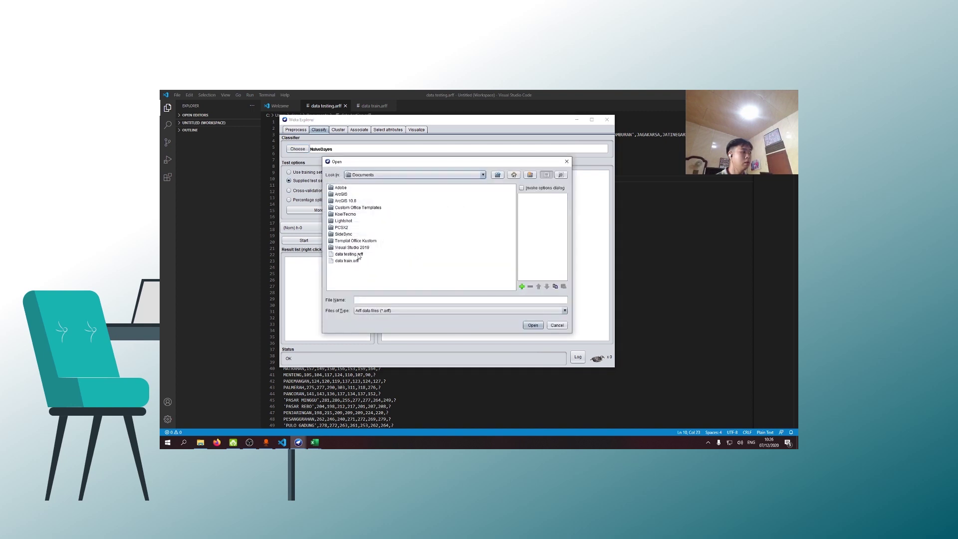
{"action": "left_click", "coordinate": [349, 255]}
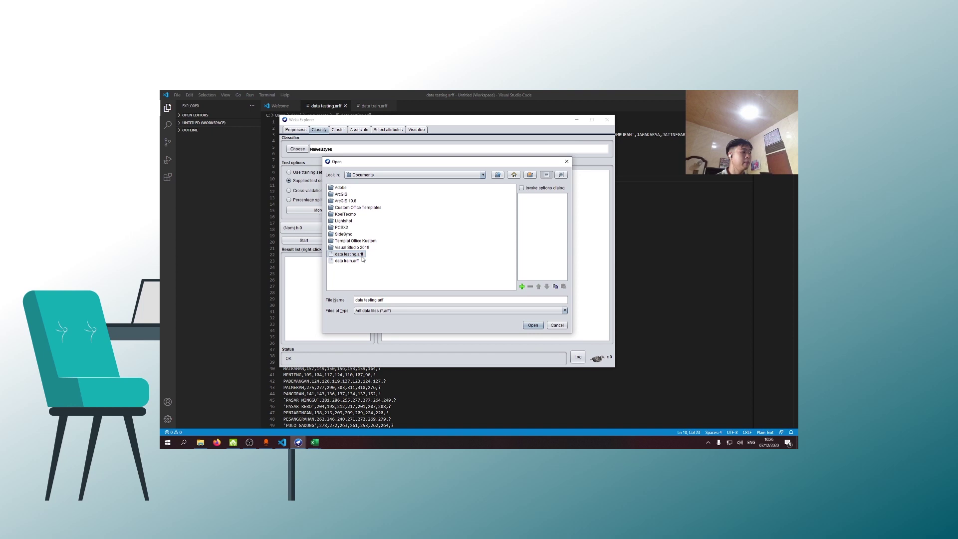
{"action": "left_click", "coordinate": [533, 325]}
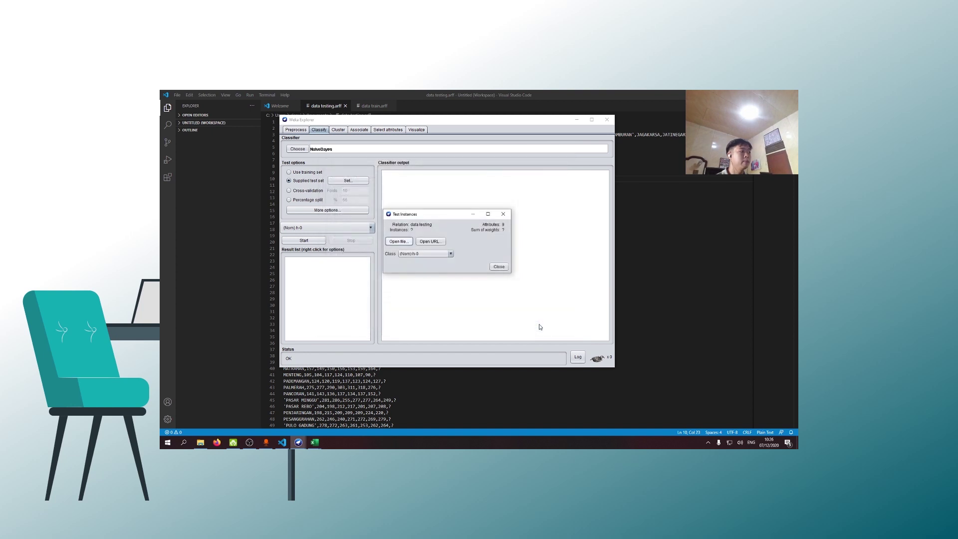
{"action": "left_click", "coordinate": [499, 266]}
{"action": "left_click", "coordinate": [307, 239]}
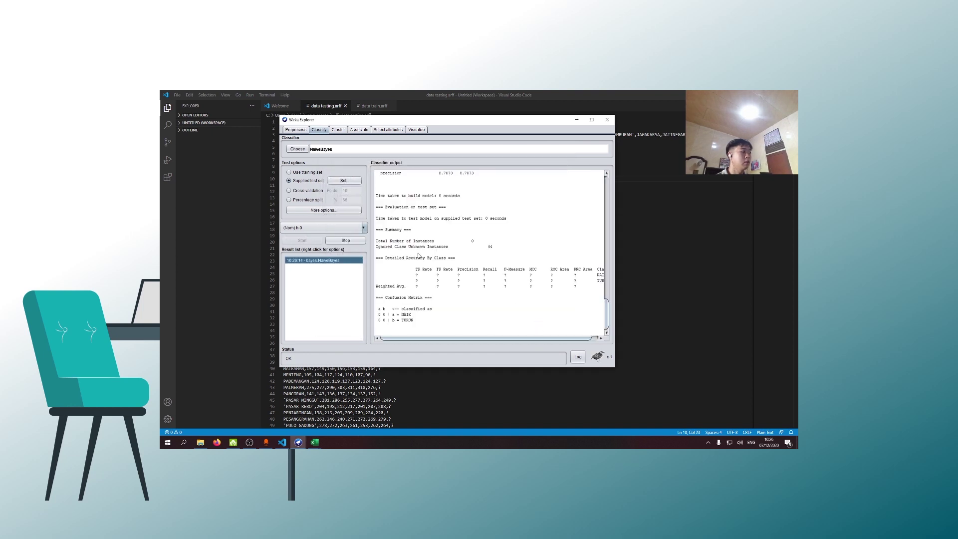
Examine the classifier output, from the h-7 to h-1 means and standard deviations to the test set evaluation summary
{"action": "left_click_drag", "start_coordinate": [602, 293], "coordinate": [601, 183]}
{"action": "scroll", "coordinate": [547, 241], "scroll_direction": "down", "scroll_amount": 15}
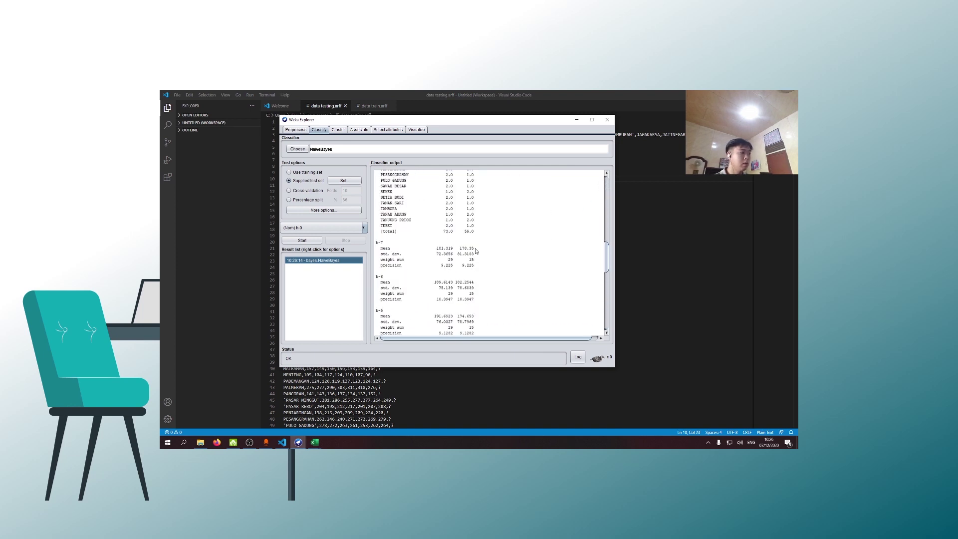
{"action": "left_click_drag", "start_coordinate": [475, 249], "coordinate": [442, 249]}
{"action": "left_click", "coordinate": [459, 252]}
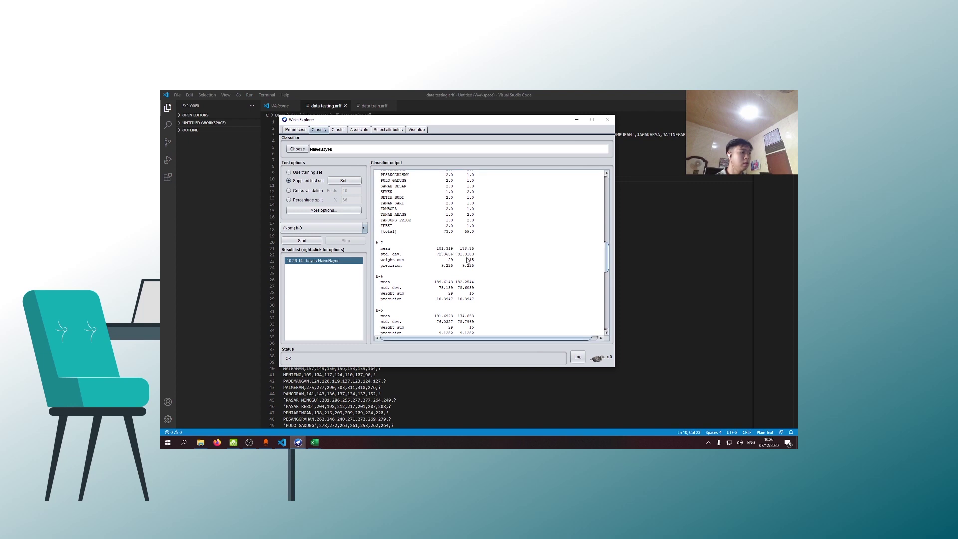
{"action": "scroll", "coordinate": [472, 267], "scroll_direction": "up", "scroll_amount": 2}
{"action": "left_click_drag", "start_coordinate": [475, 289], "coordinate": [435, 289]}
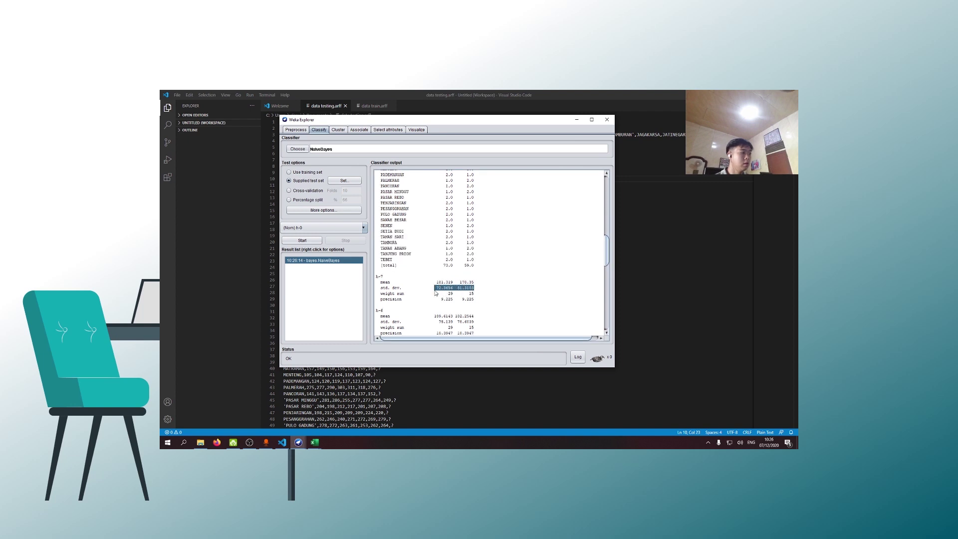
{"action": "scroll", "coordinate": [471, 298], "scroll_direction": "down", "scroll_amount": 2}
{"action": "scroll", "coordinate": [475, 290], "scroll_direction": "down", "scroll_amount": 2}
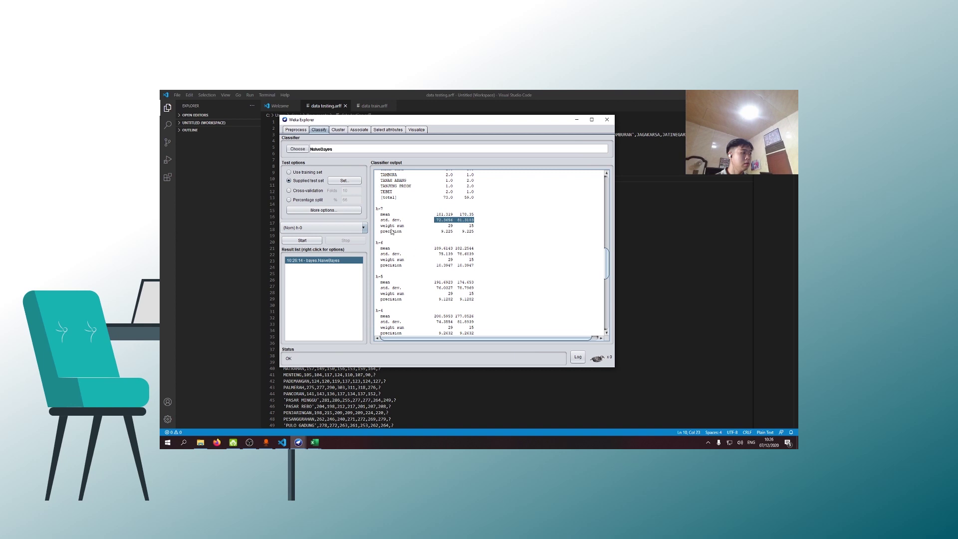
{"action": "scroll", "coordinate": [392, 231], "scroll_direction": "down", "scroll_amount": 10}
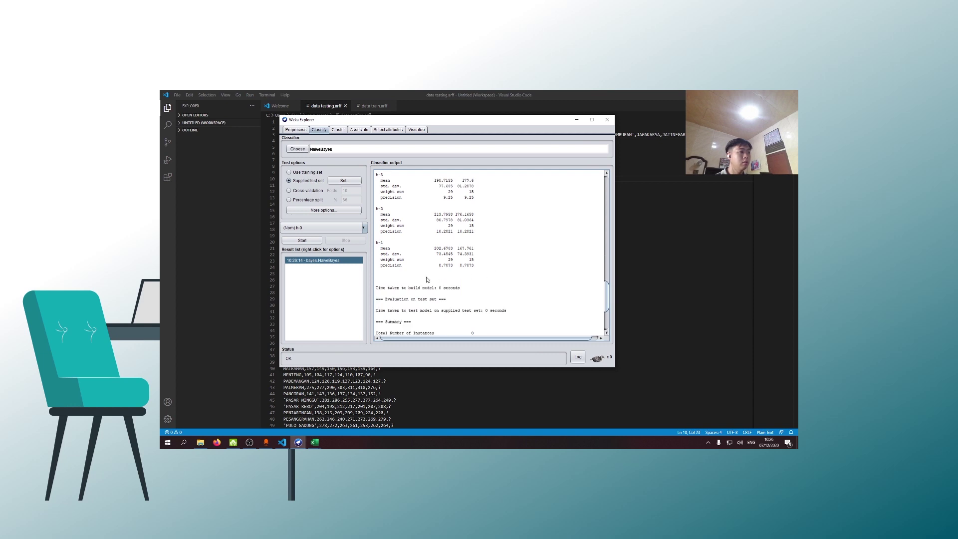
{"action": "scroll", "coordinate": [427, 280], "scroll_direction": "down", "scroll_amount": 4}
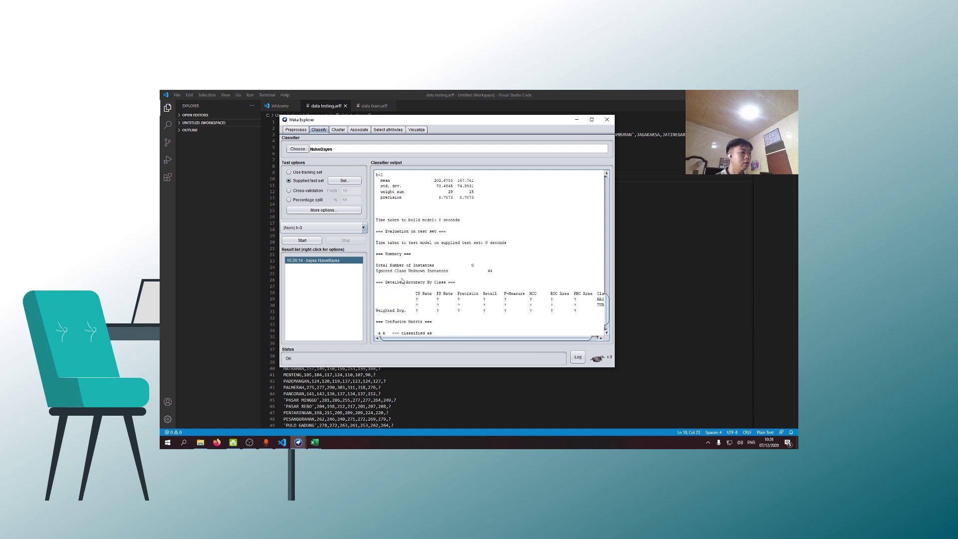
Visualize the classifier errors of the NaiveBayes result and save the predictions as prediksi.arff in the Weka-3-8-4 folder
{"action": "right_click", "coordinate": [349, 272]}
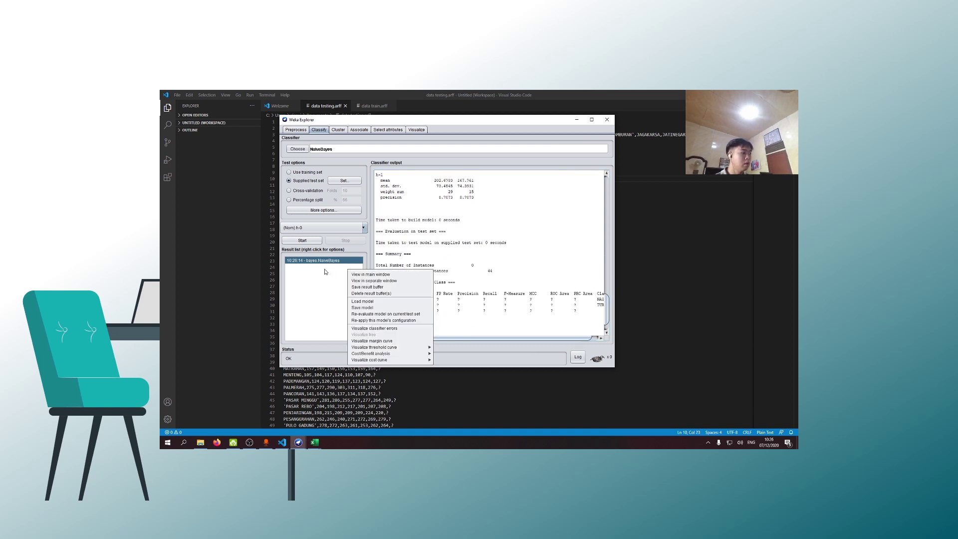
{"action": "left_click", "coordinate": [325, 270]}
{"action": "right_click", "coordinate": [335, 274]}
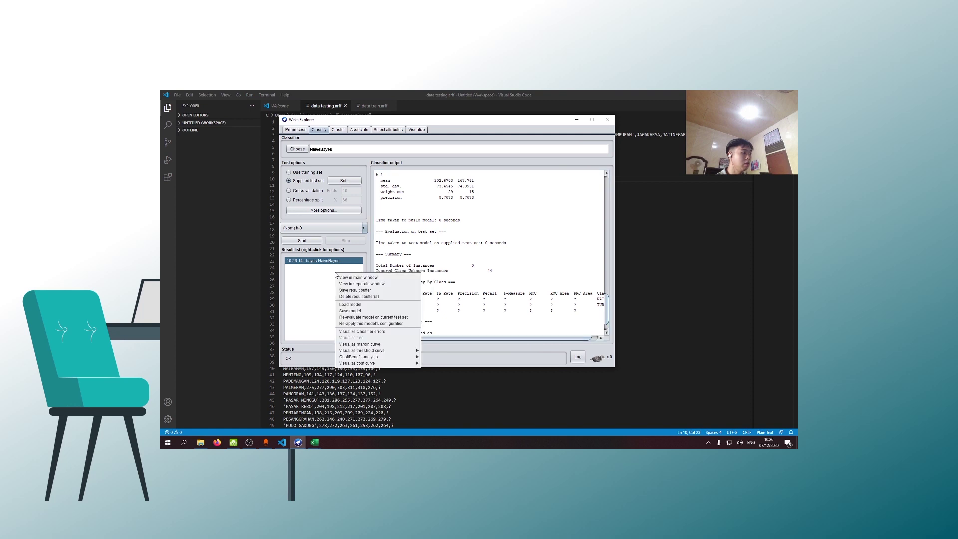
{"action": "left_click", "coordinate": [382, 334]}
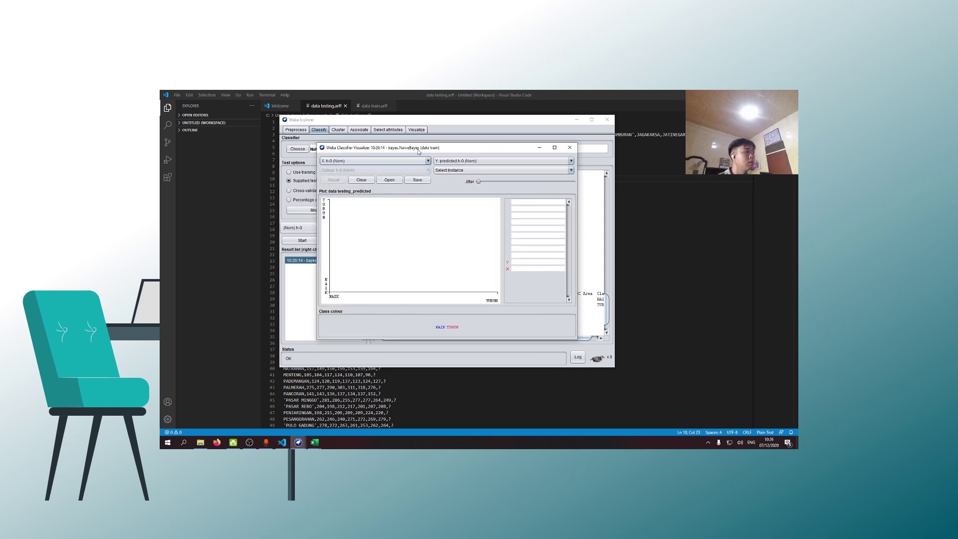
{"action": "left_click_drag", "start_coordinate": [421, 148], "coordinate": [428, 153]}
{"action": "left_click", "coordinate": [425, 185]}
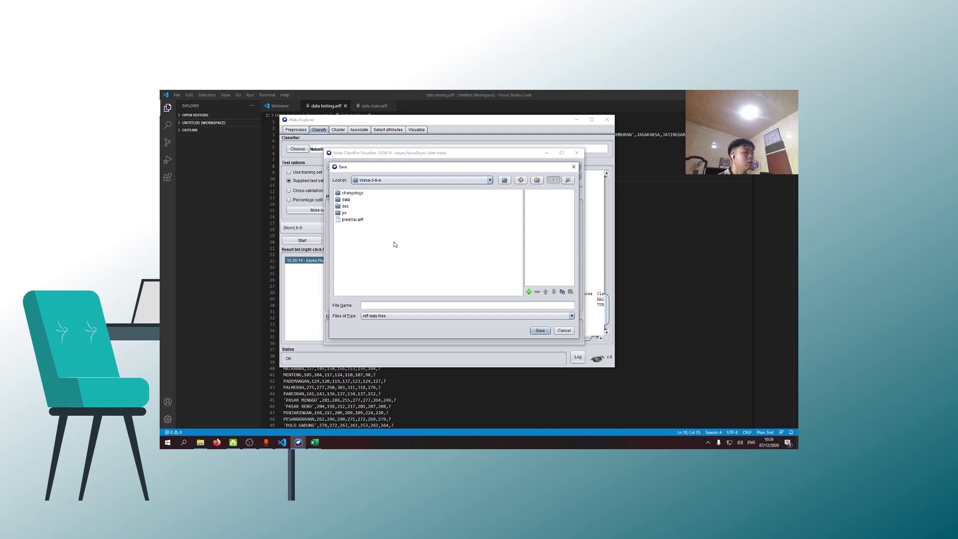
{"action": "left_click", "coordinate": [392, 305]}
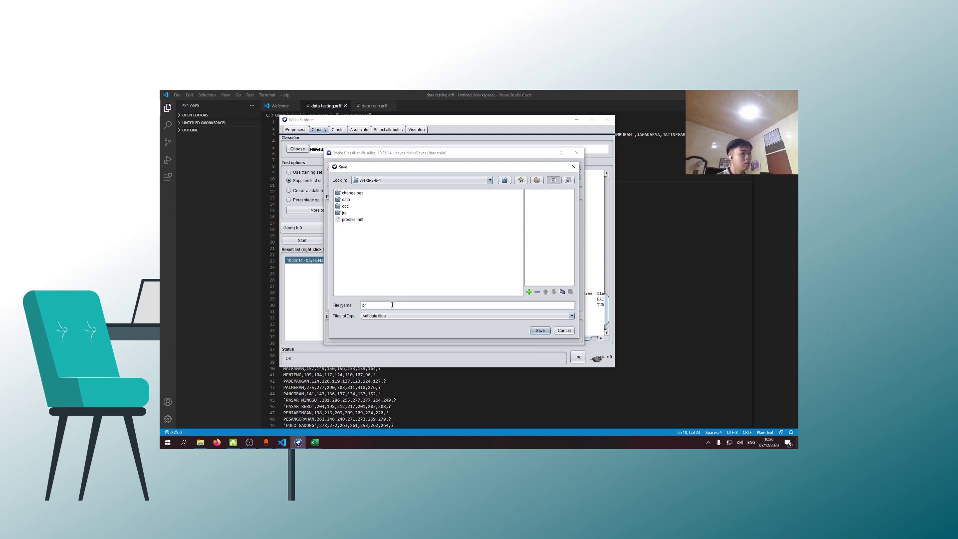
{"action": "left_click", "coordinate": [541, 331]}
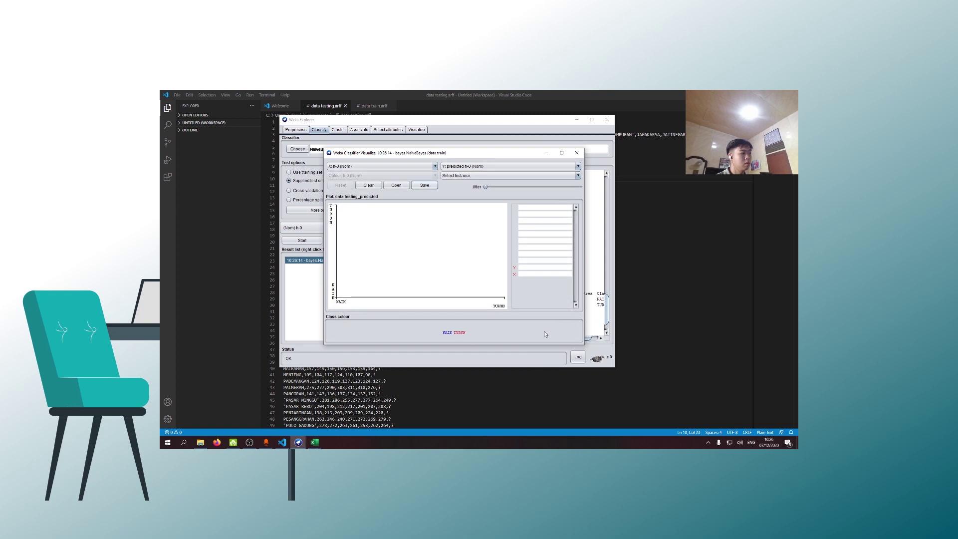
Close the classifier visualization window and the Weka Explorer
{"action": "left_click", "coordinate": [577, 153]}
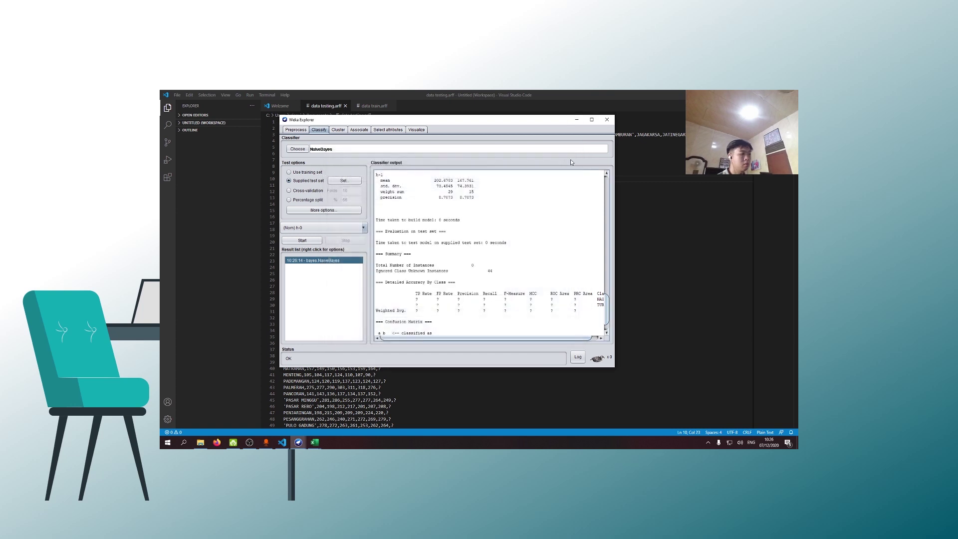
{"action": "left_click", "coordinate": [606, 120]}
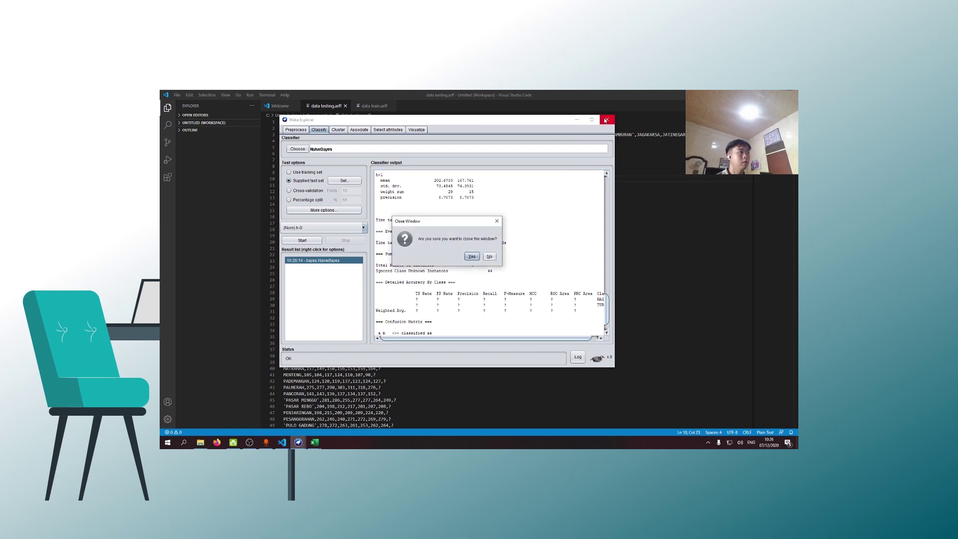
{"action": "left_click", "coordinate": [473, 258]}
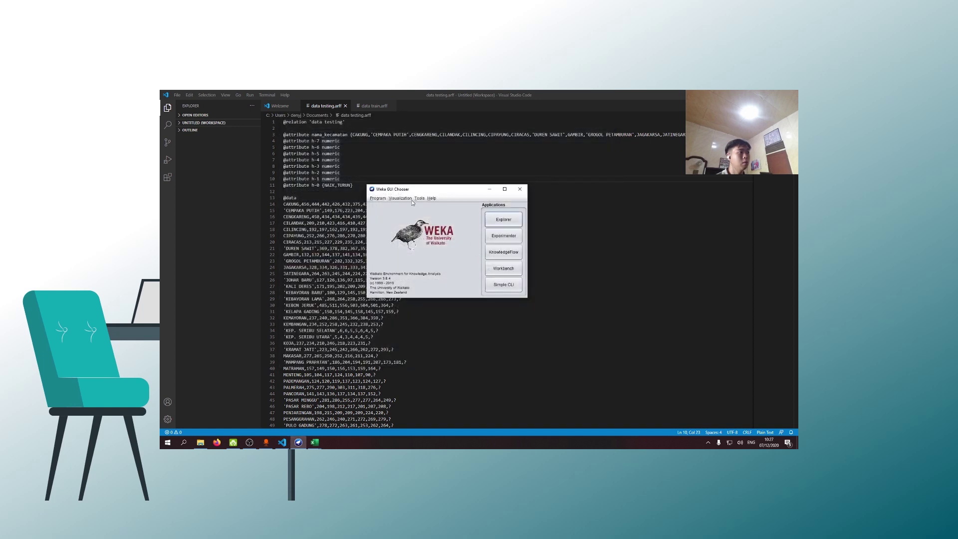
Open prediksi.arff from the Weka-3-8-4 folder in Weka's ArffViewer
{"action": "left_click_drag", "start_coordinate": [449, 191], "coordinate": [465, 190]}
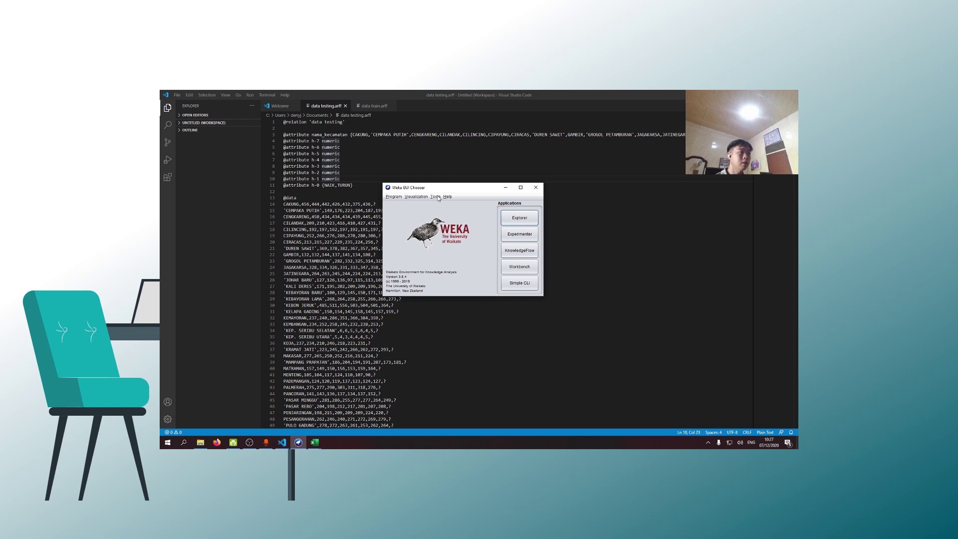
{"action": "left_click", "coordinate": [436, 197]}
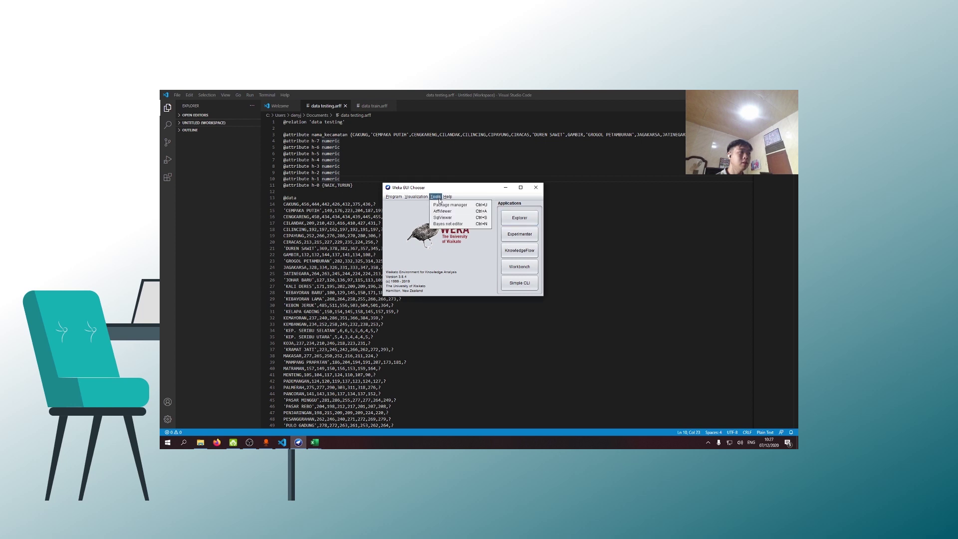
{"action": "left_click", "coordinate": [444, 211]}
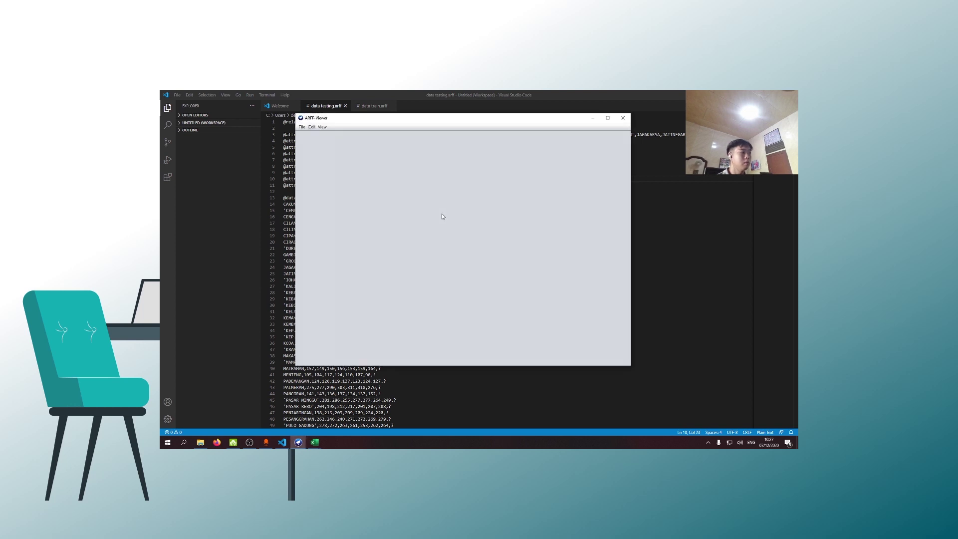
{"action": "left_click", "coordinate": [303, 127]}
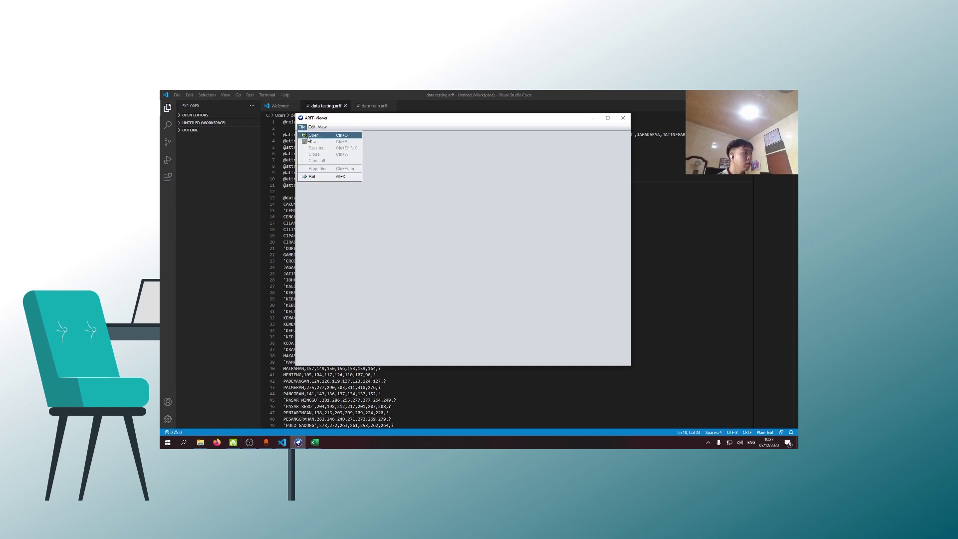
{"action": "left_click", "coordinate": [310, 135]}
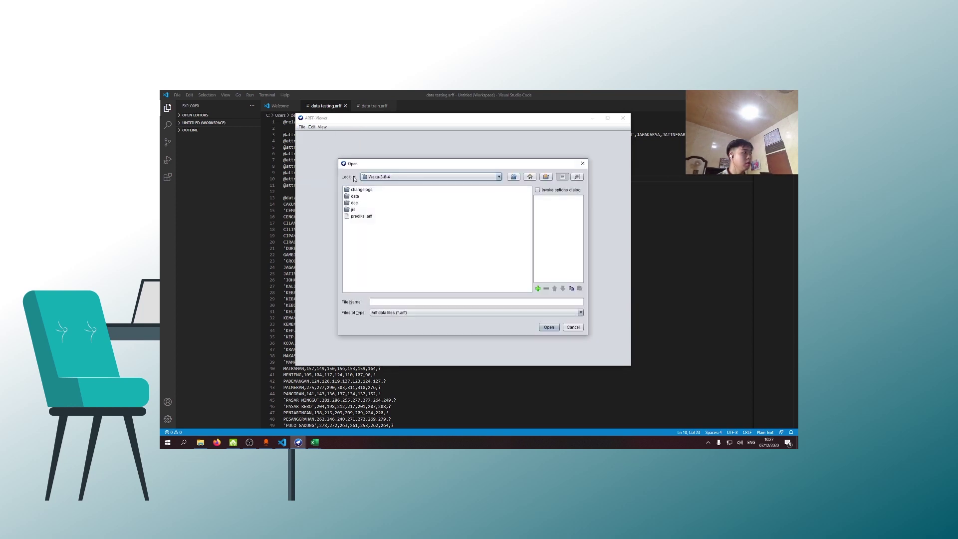
{"action": "left_click", "coordinate": [557, 330]}
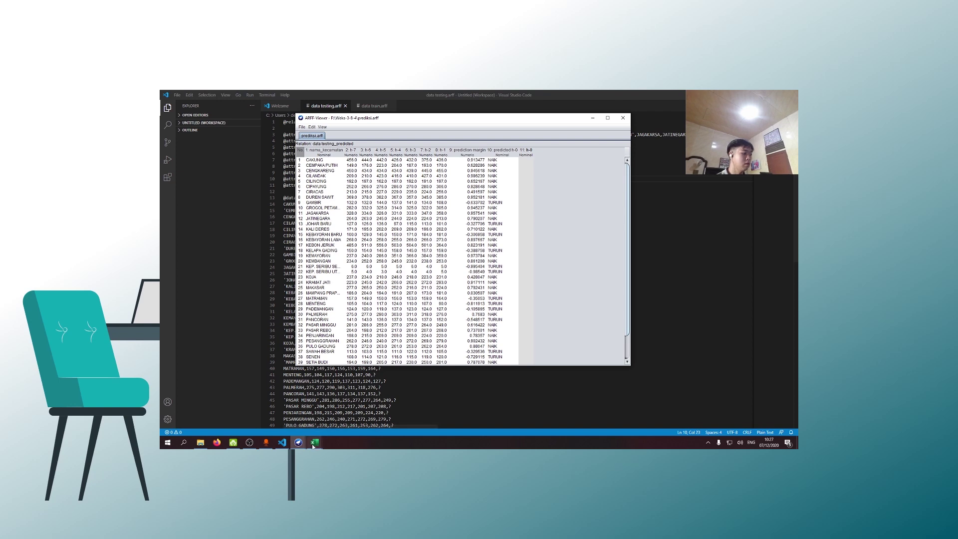
Switch to the data testing workbook in Excel and place the ARFF-Viewer window over it, leaving the district names uncovered for comparison
{"action": "mouse_move", "coordinate": [314, 444]}
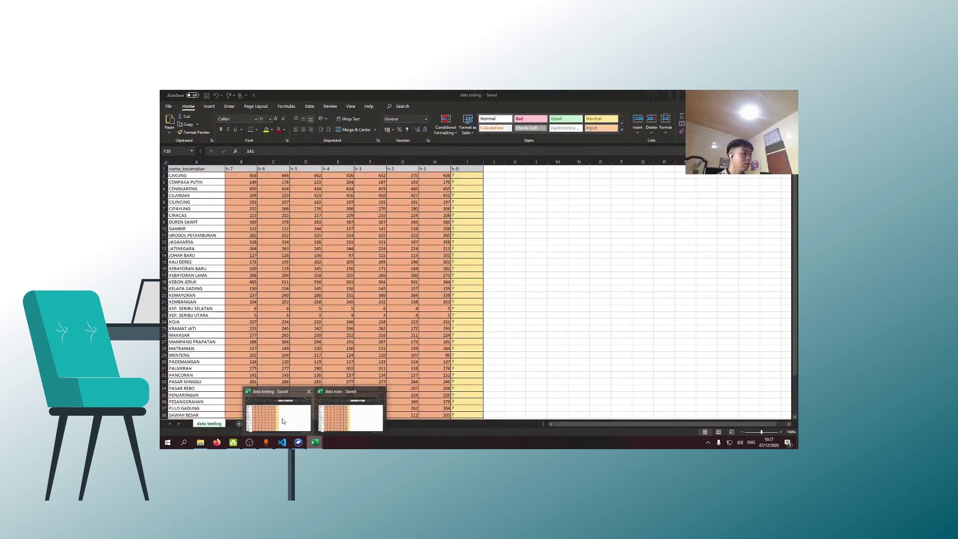
{"action": "left_click", "coordinate": [283, 420]}
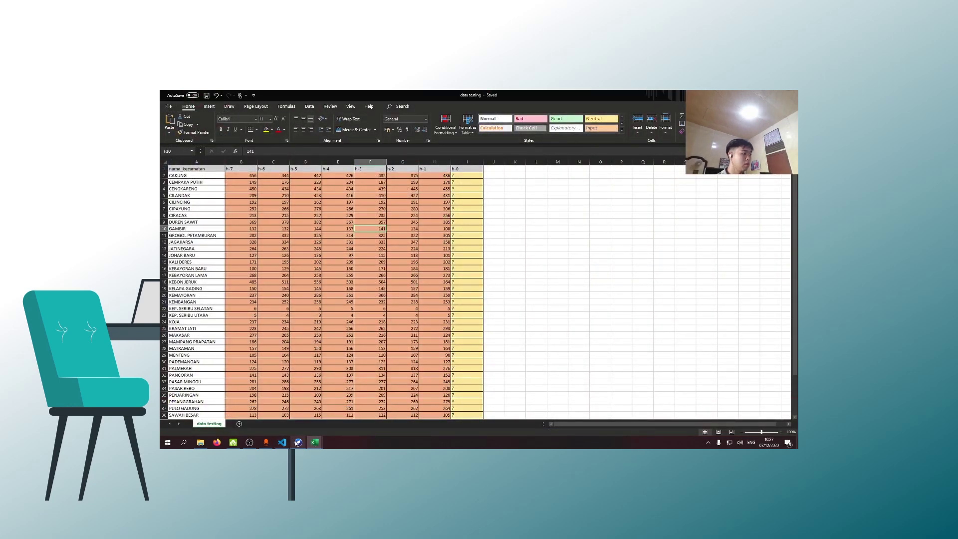
{"action": "mouse_move", "coordinate": [298, 443]}
{"action": "left_click", "coordinate": [327, 402]}
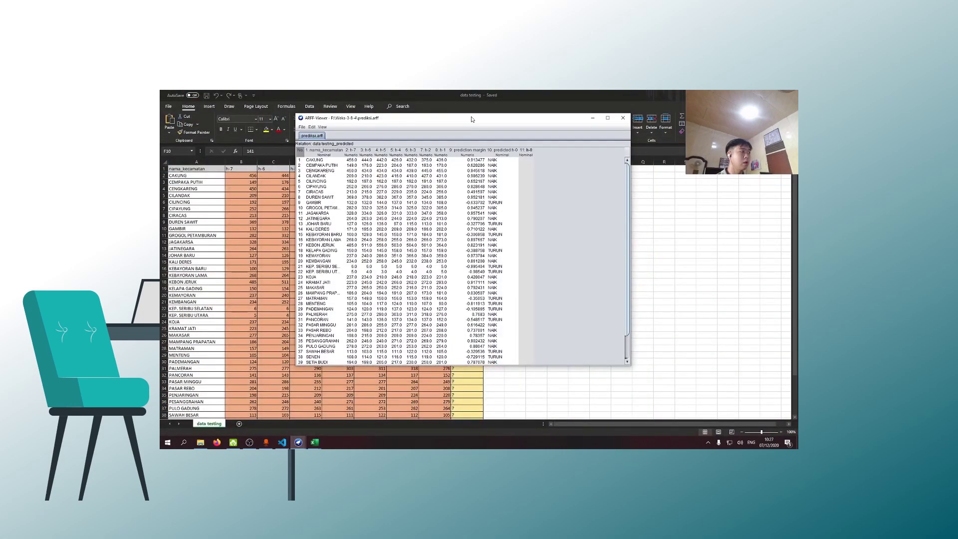
{"action": "left_click_drag", "start_coordinate": [472, 120], "coordinate": [392, 199]}
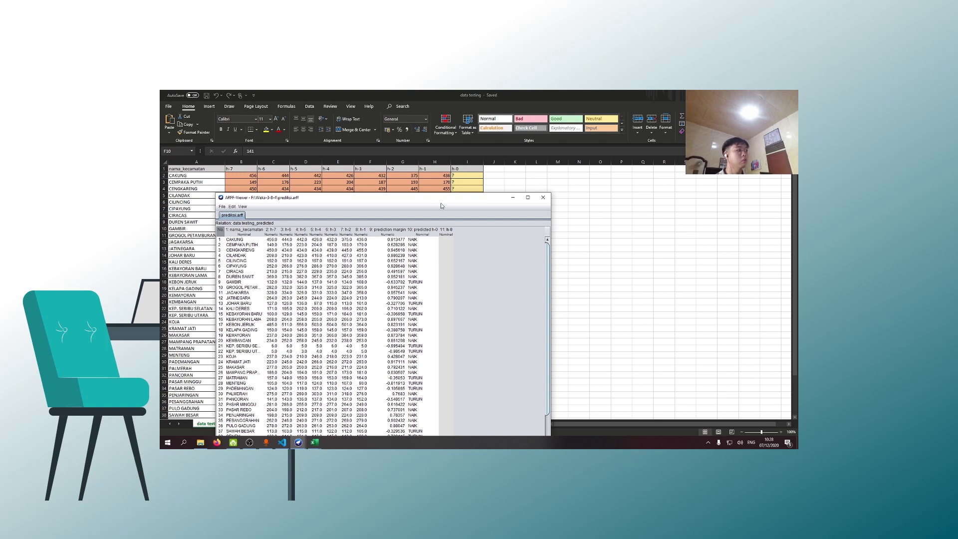
{"action": "left_click_drag", "start_coordinate": [441, 201], "coordinate": [598, 161]}
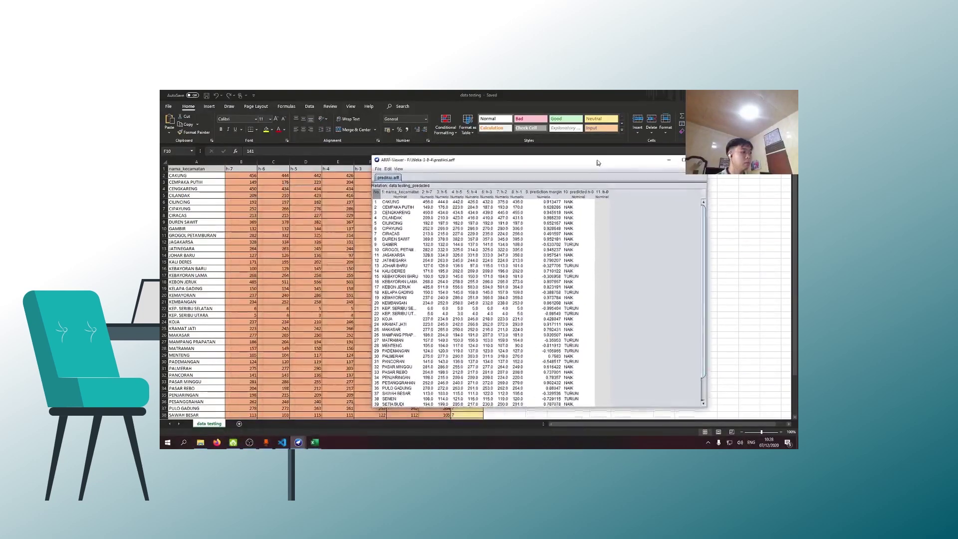
Examine the prediction margin and predicted h-0 values of the districts in prediksi.arff, from CAKUNG to TEBET
{"action": "left_click_drag", "start_coordinate": [707, 222], "coordinate": [706, 256]}
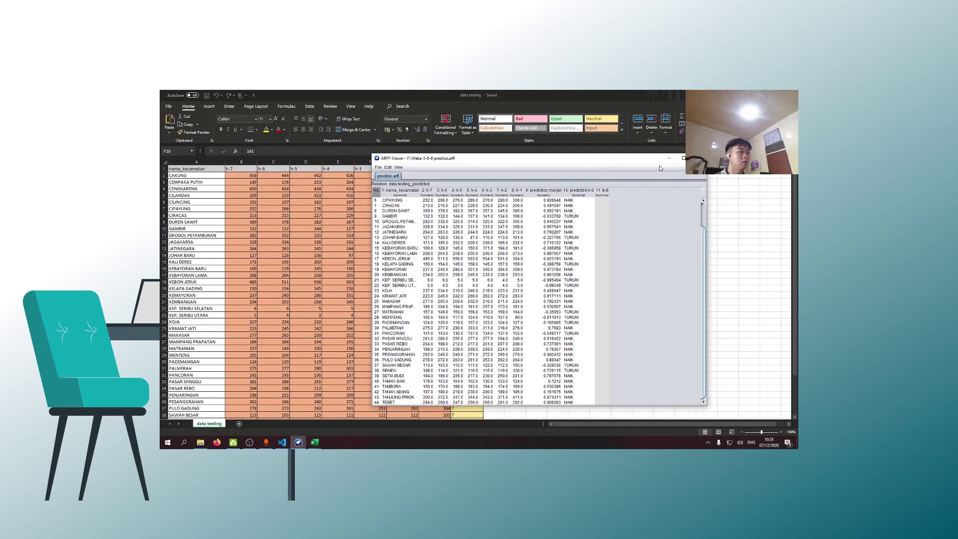
{"action": "left_click_drag", "start_coordinate": [658, 160], "coordinate": [656, 165]}
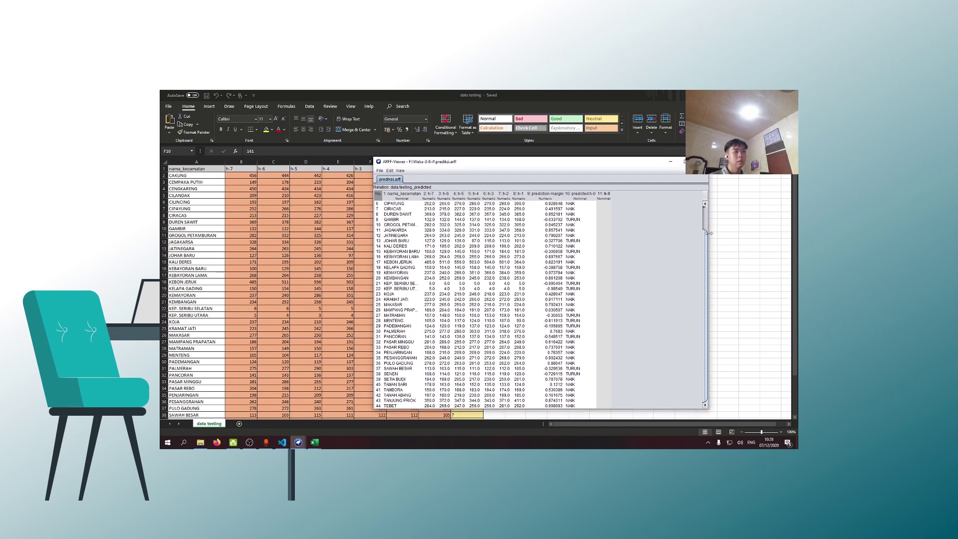
{"action": "left_click_drag", "start_coordinate": [707, 247], "coordinate": [707, 223]}
{"action": "left_click_drag", "start_coordinate": [707, 223], "coordinate": [709, 215]}
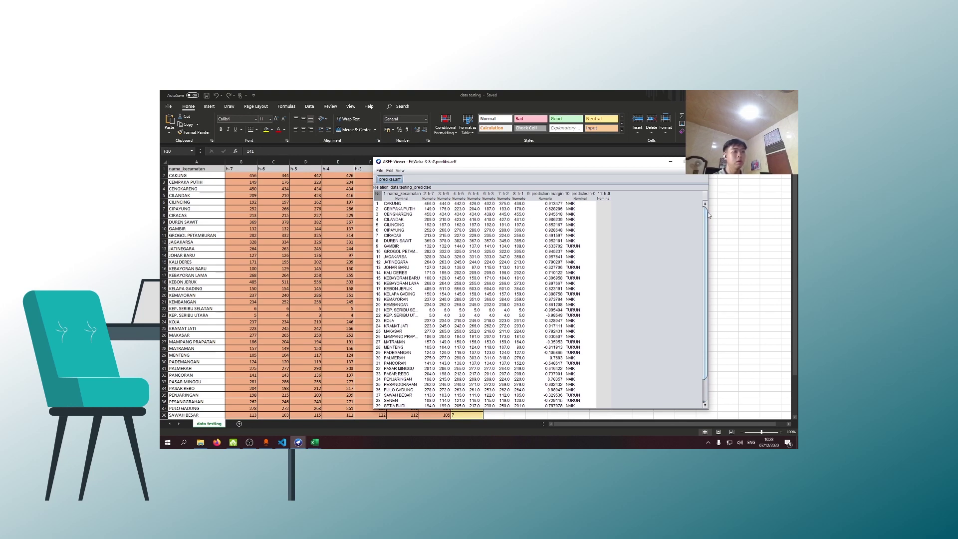